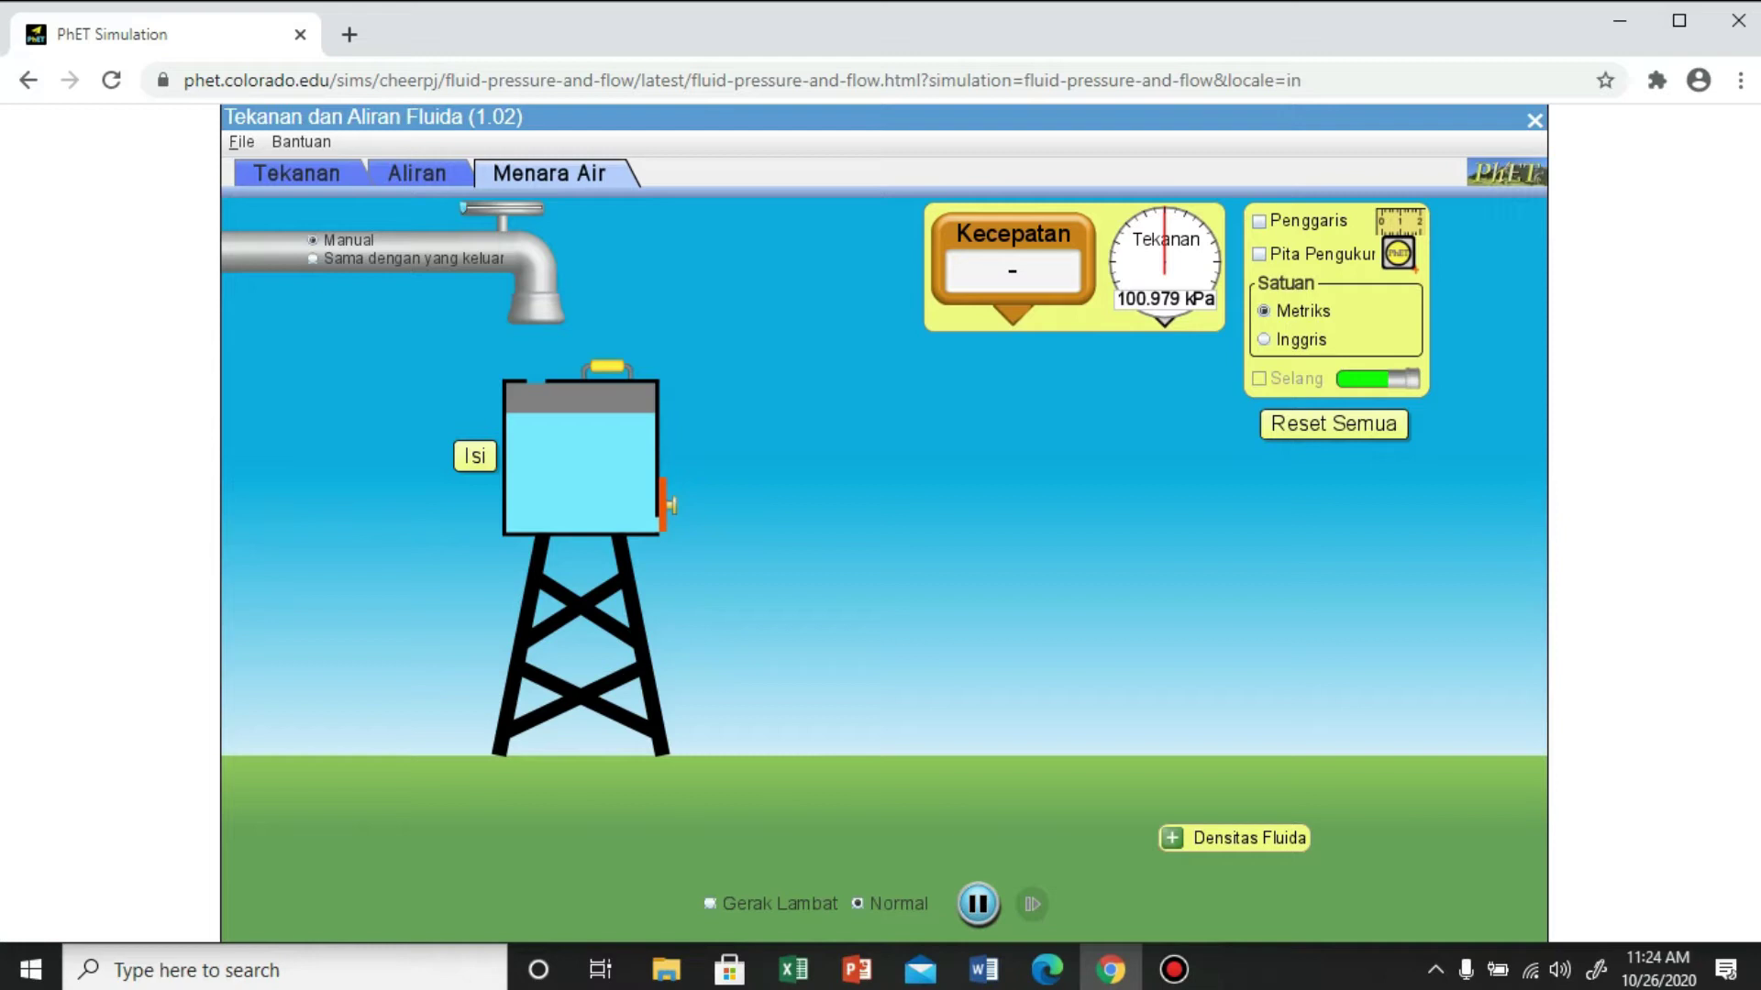
# Open the tank's outlet and raise the water tower until the tank's base is about 18 m above the ground.
pyautogui.moveTo(671, 504); pyautogui.dragTo(671, 475)
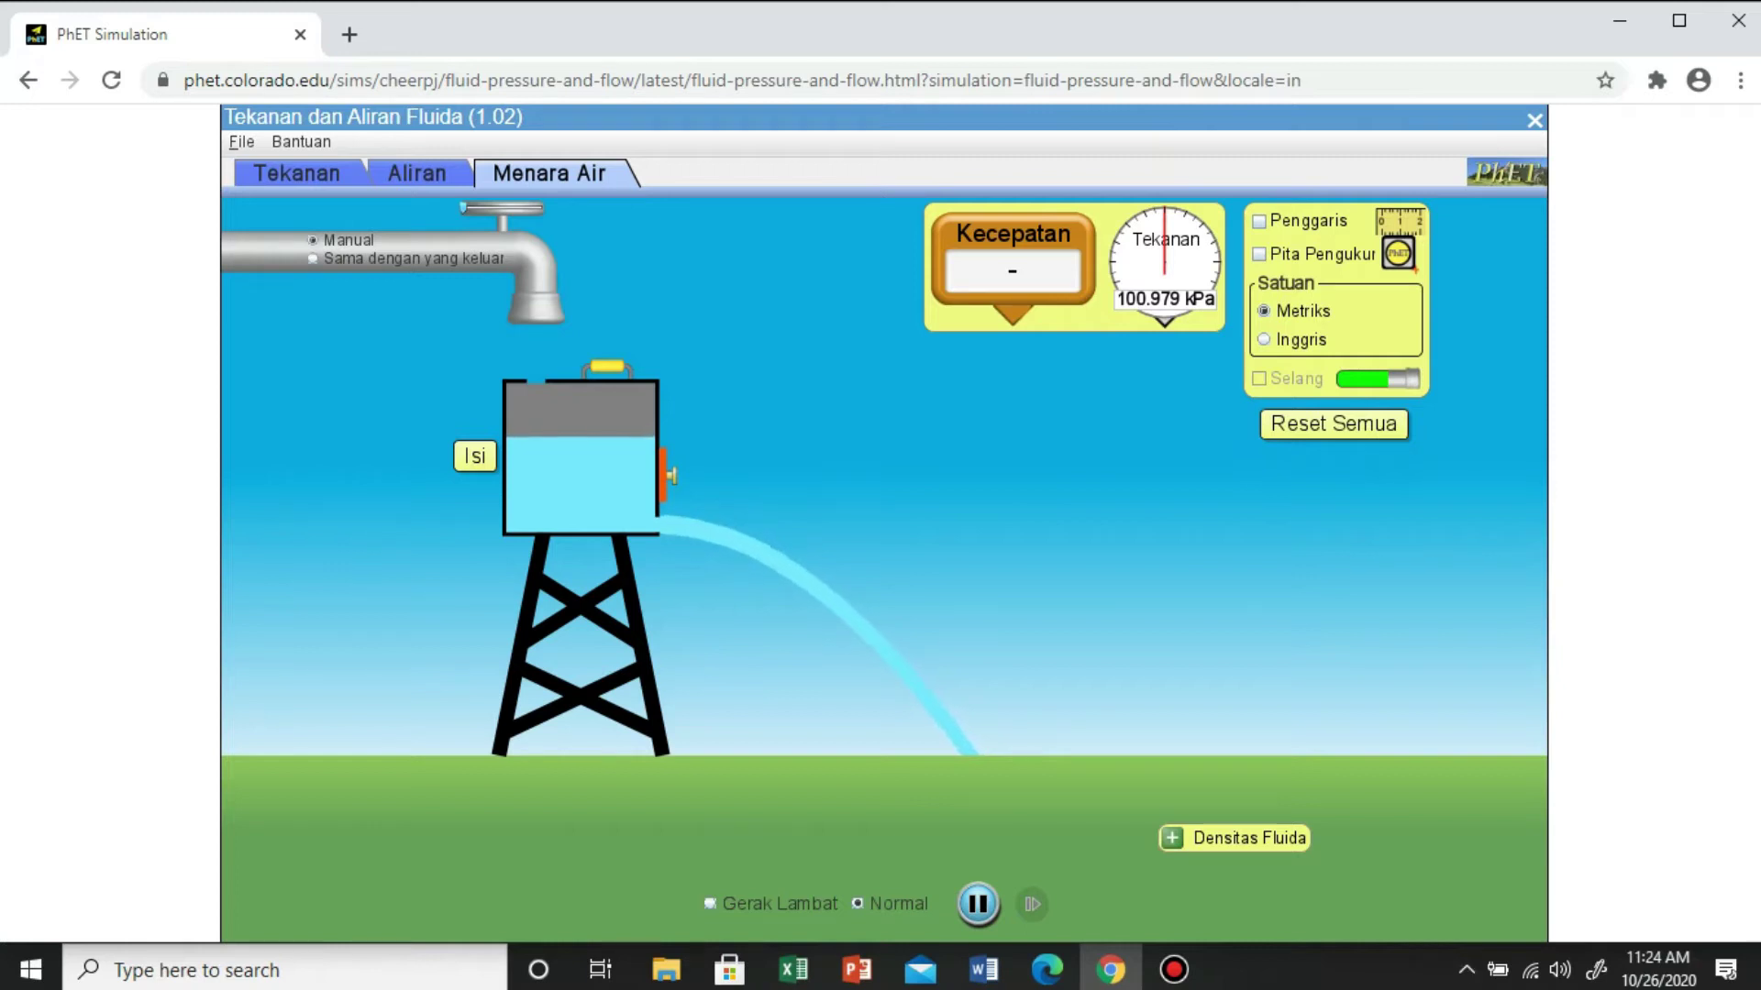
pyautogui.moveTo(607, 367); pyautogui.dragTo(607, 322)
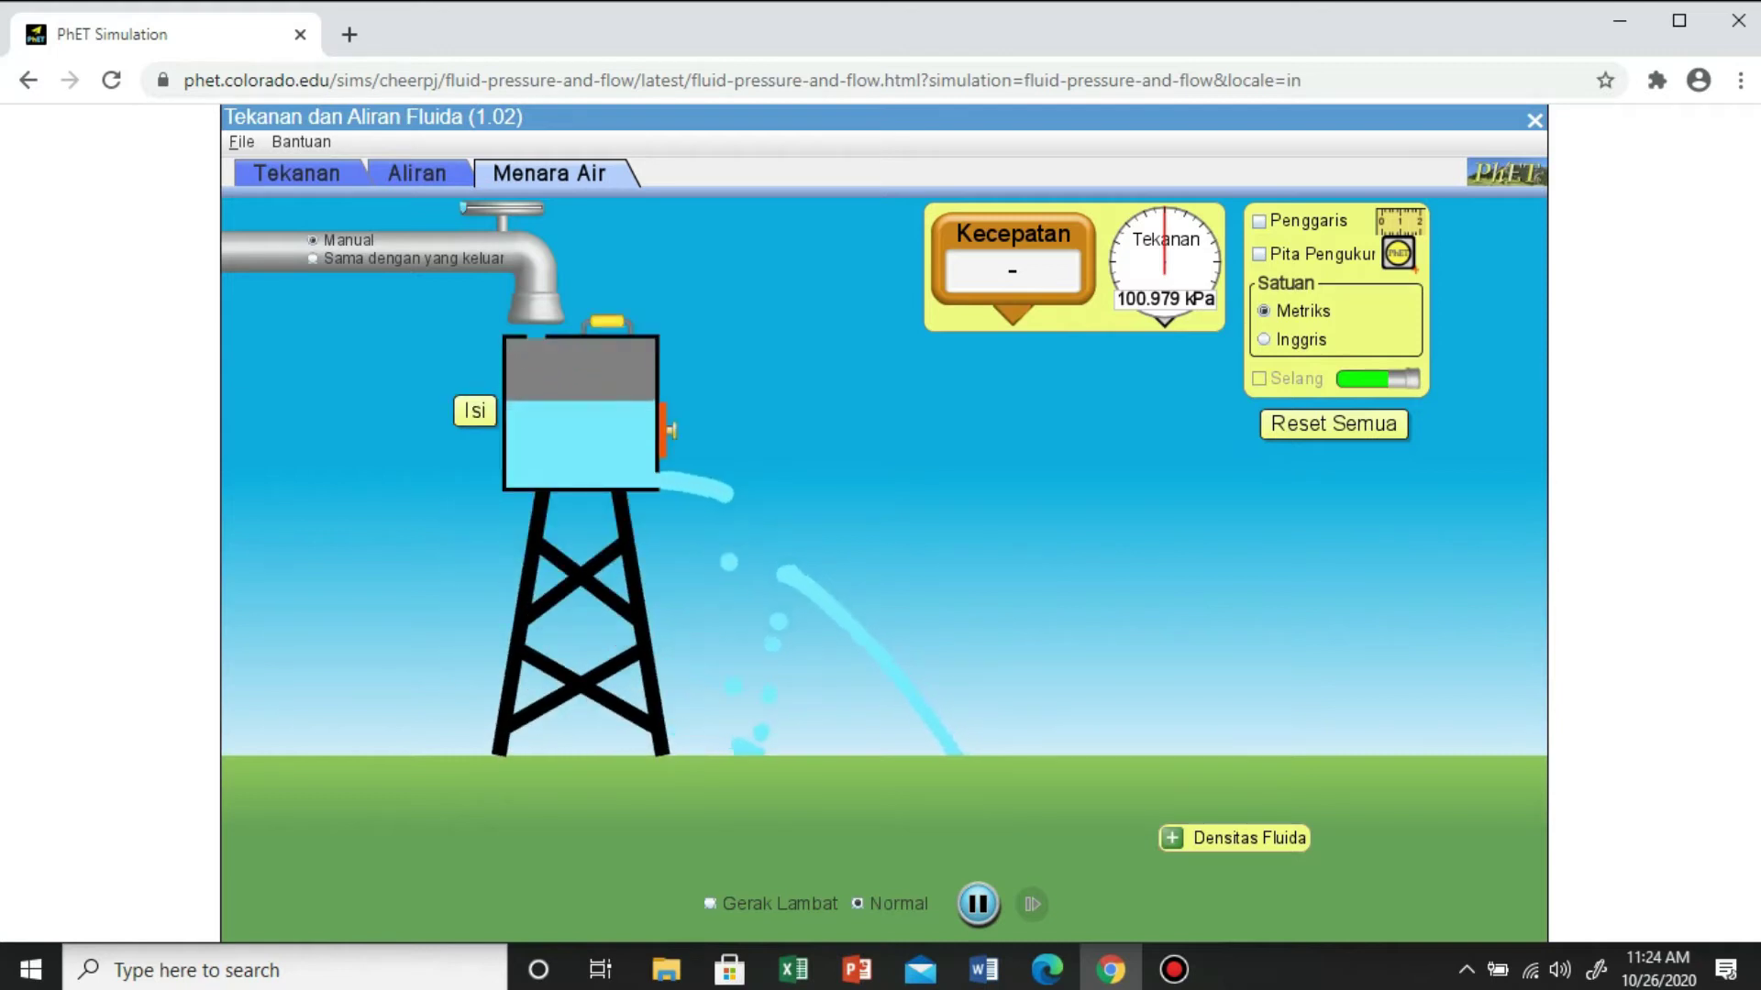
pyautogui.moveTo(1013, 261)
pyautogui.mouseDown()
pyautogui.moveTo(636, 397)
pyautogui.moveTo(656, 412)
pyautogui.moveTo(803, 318)
pyautogui.moveTo(1012, 262)
pyautogui.mouseUp()
pyautogui.moveTo(1165, 266)
pyautogui.mouseDown()
pyautogui.moveTo(1030, 358)
pyautogui.moveTo(660, 445)
pyautogui.moveTo(1091, 307)
pyautogui.moveTo(1152, 247)
pyautogui.mouseUp()
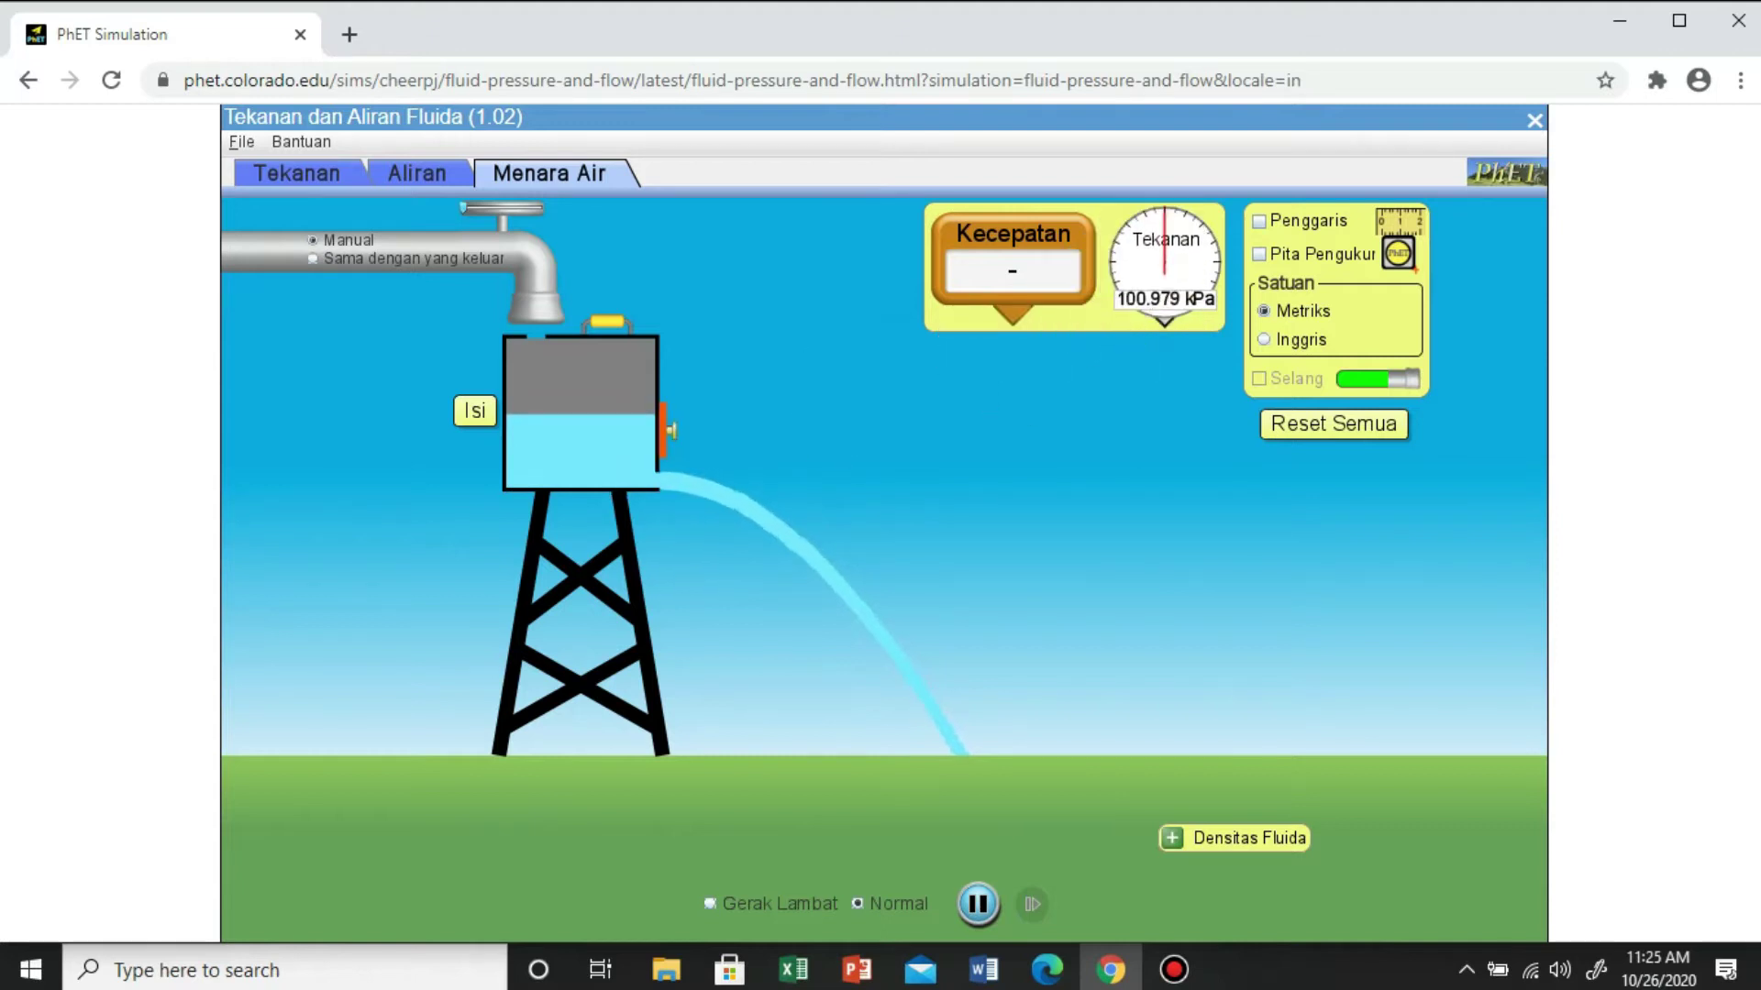
# Show the Penggaris beside the tower and stretch the Pita Pengukur about 21.6 m along the ground from the tower's foot.
pyautogui.click(1260, 221)
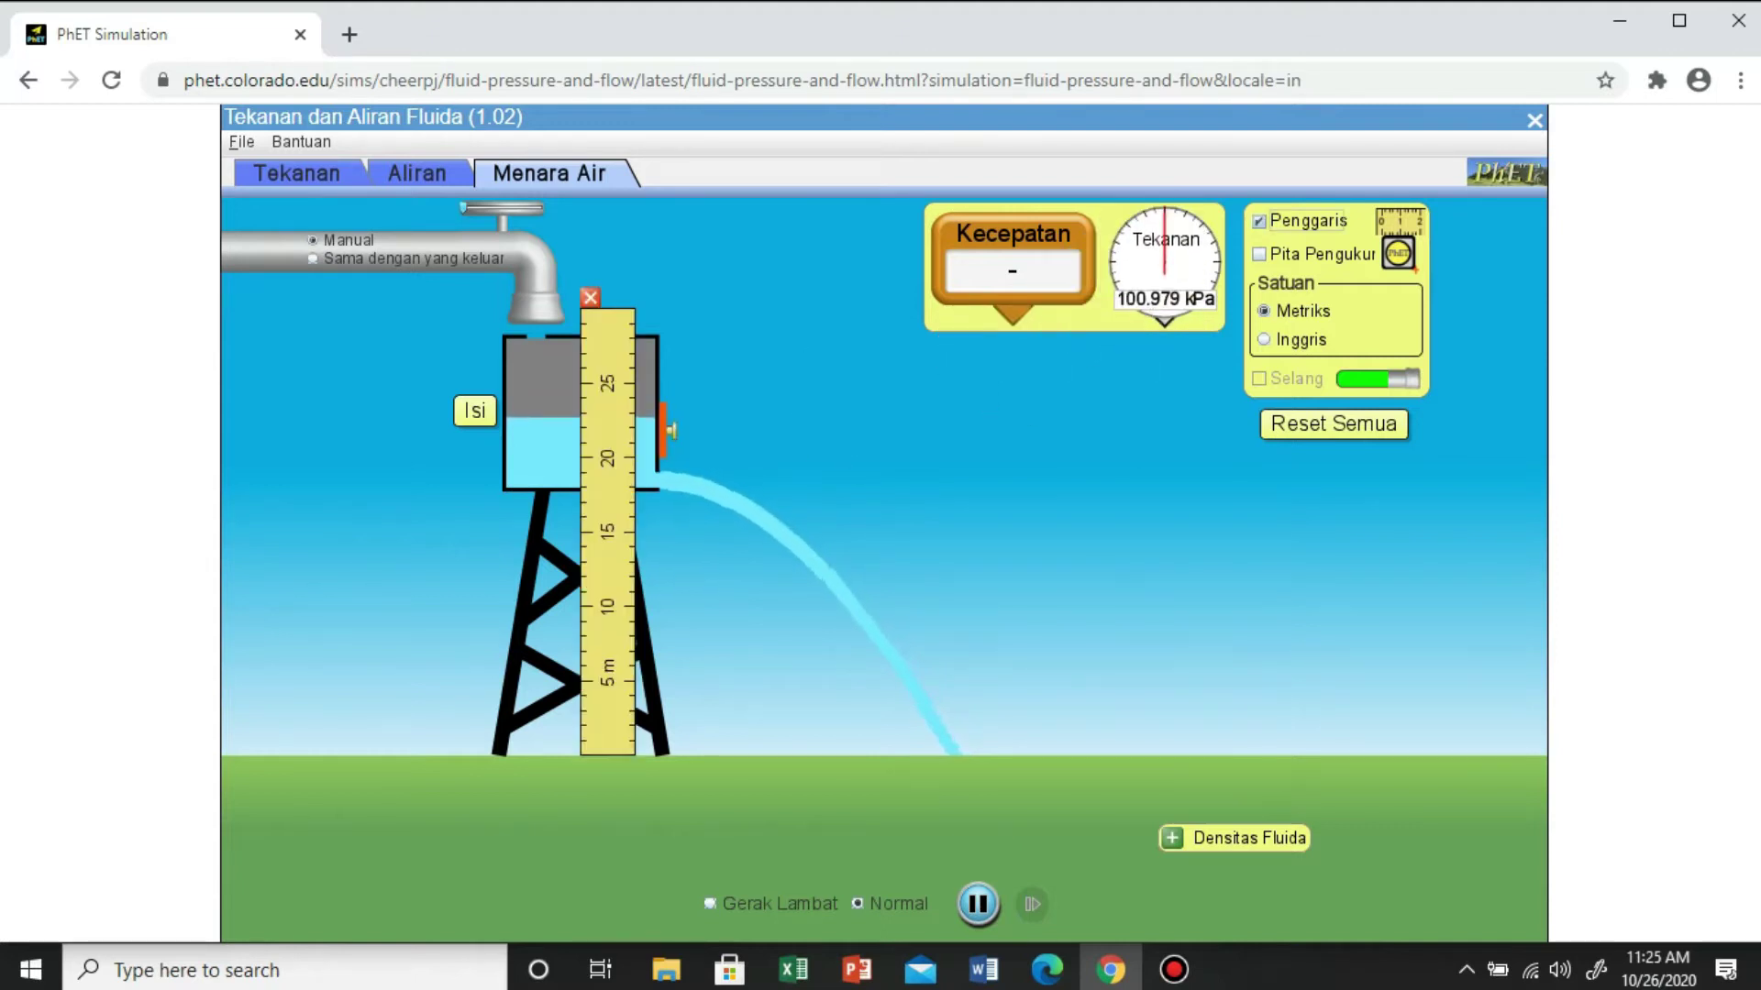
pyautogui.moveTo(607, 551); pyautogui.dragTo(378, 550)
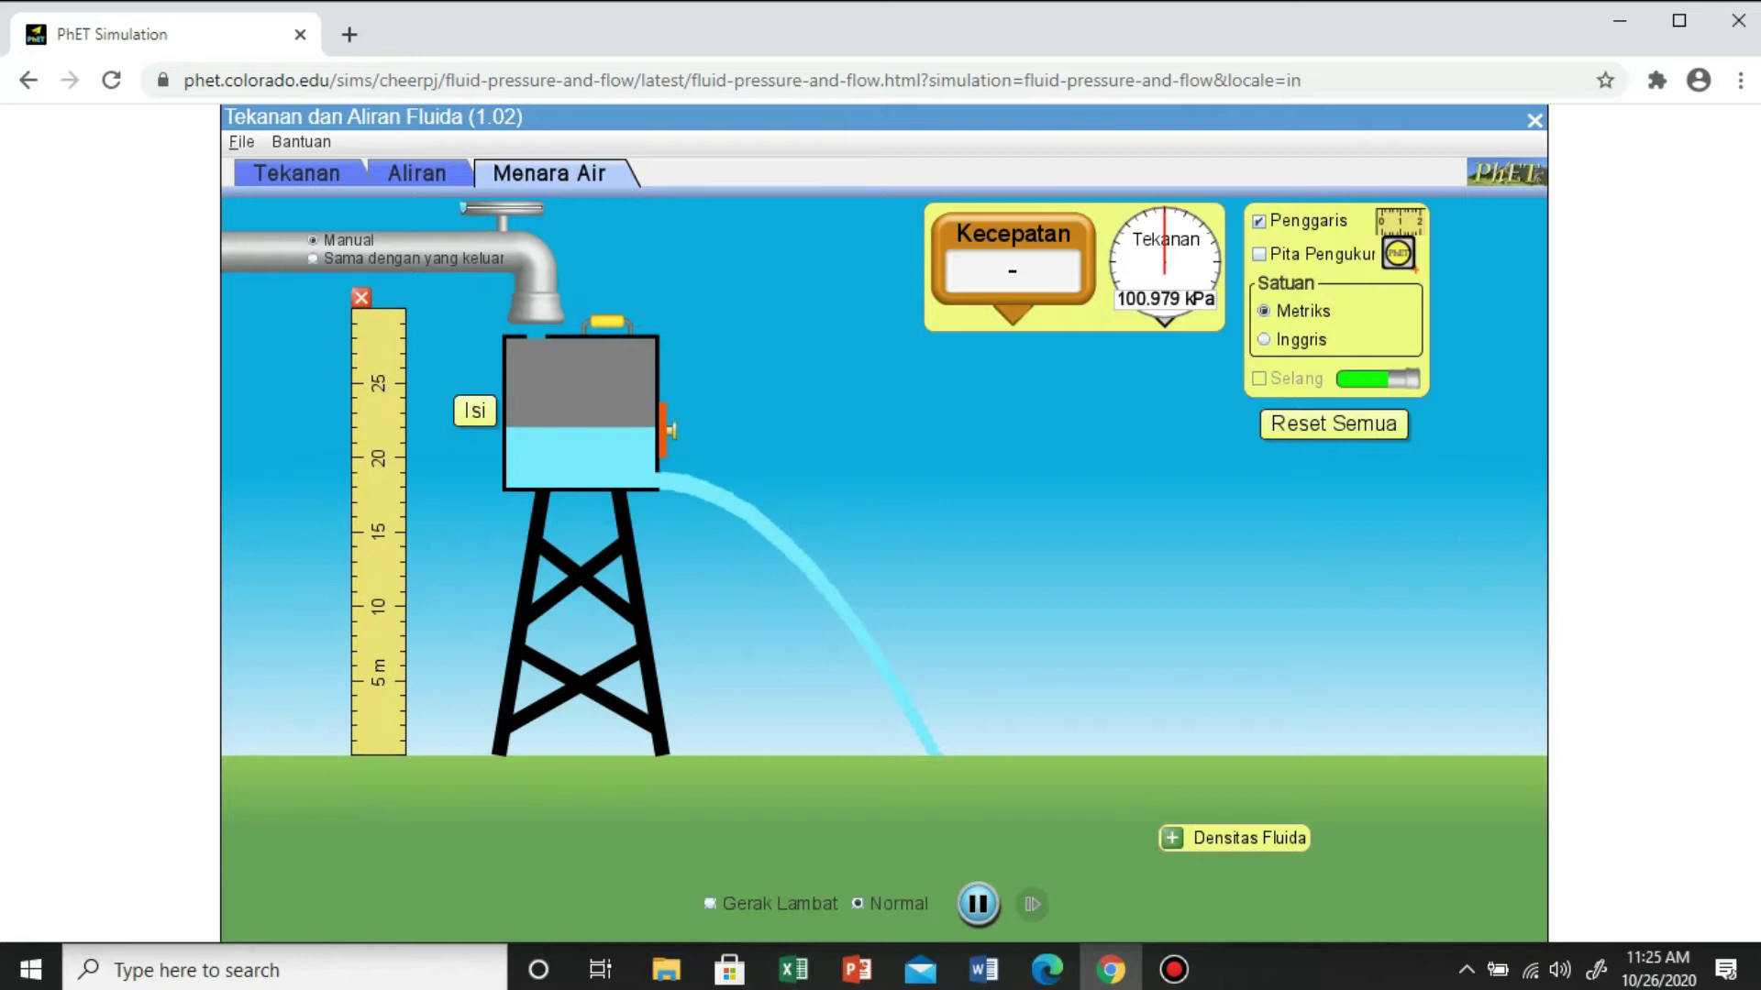
pyautogui.click(1259, 254)
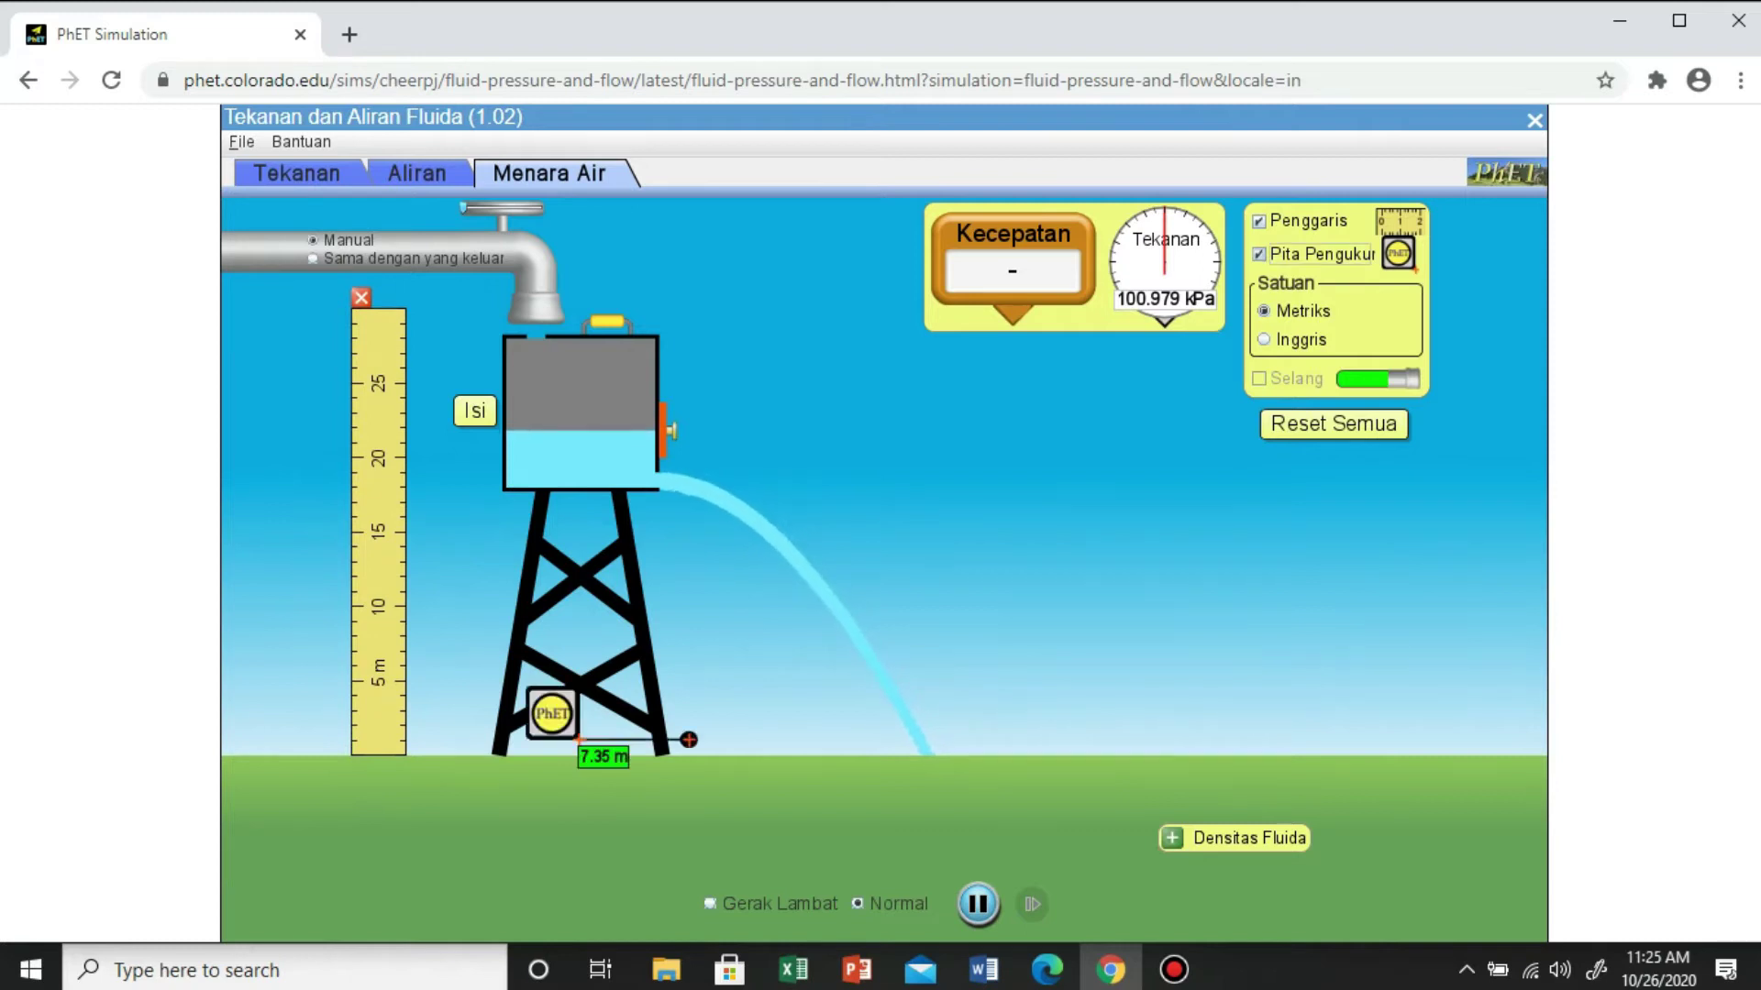
pyautogui.moveTo(551, 713); pyautogui.dragTo(640, 731)
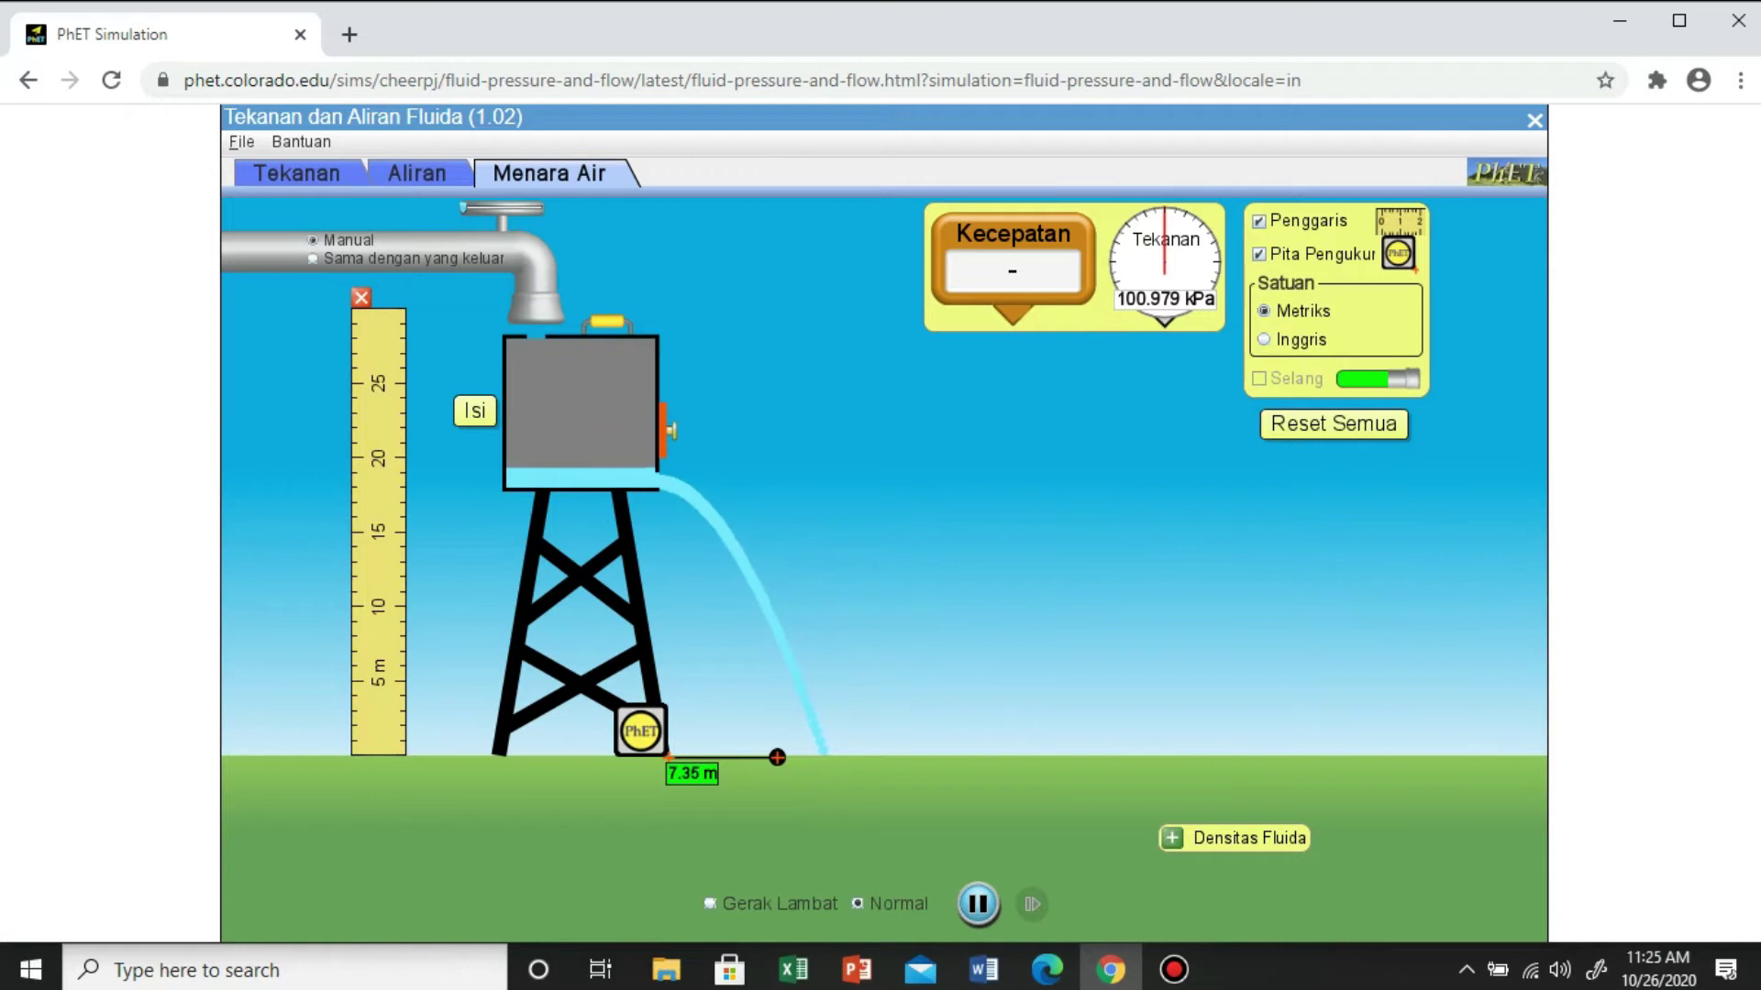
pyautogui.moveTo(777, 758); pyautogui.dragTo(990, 753)
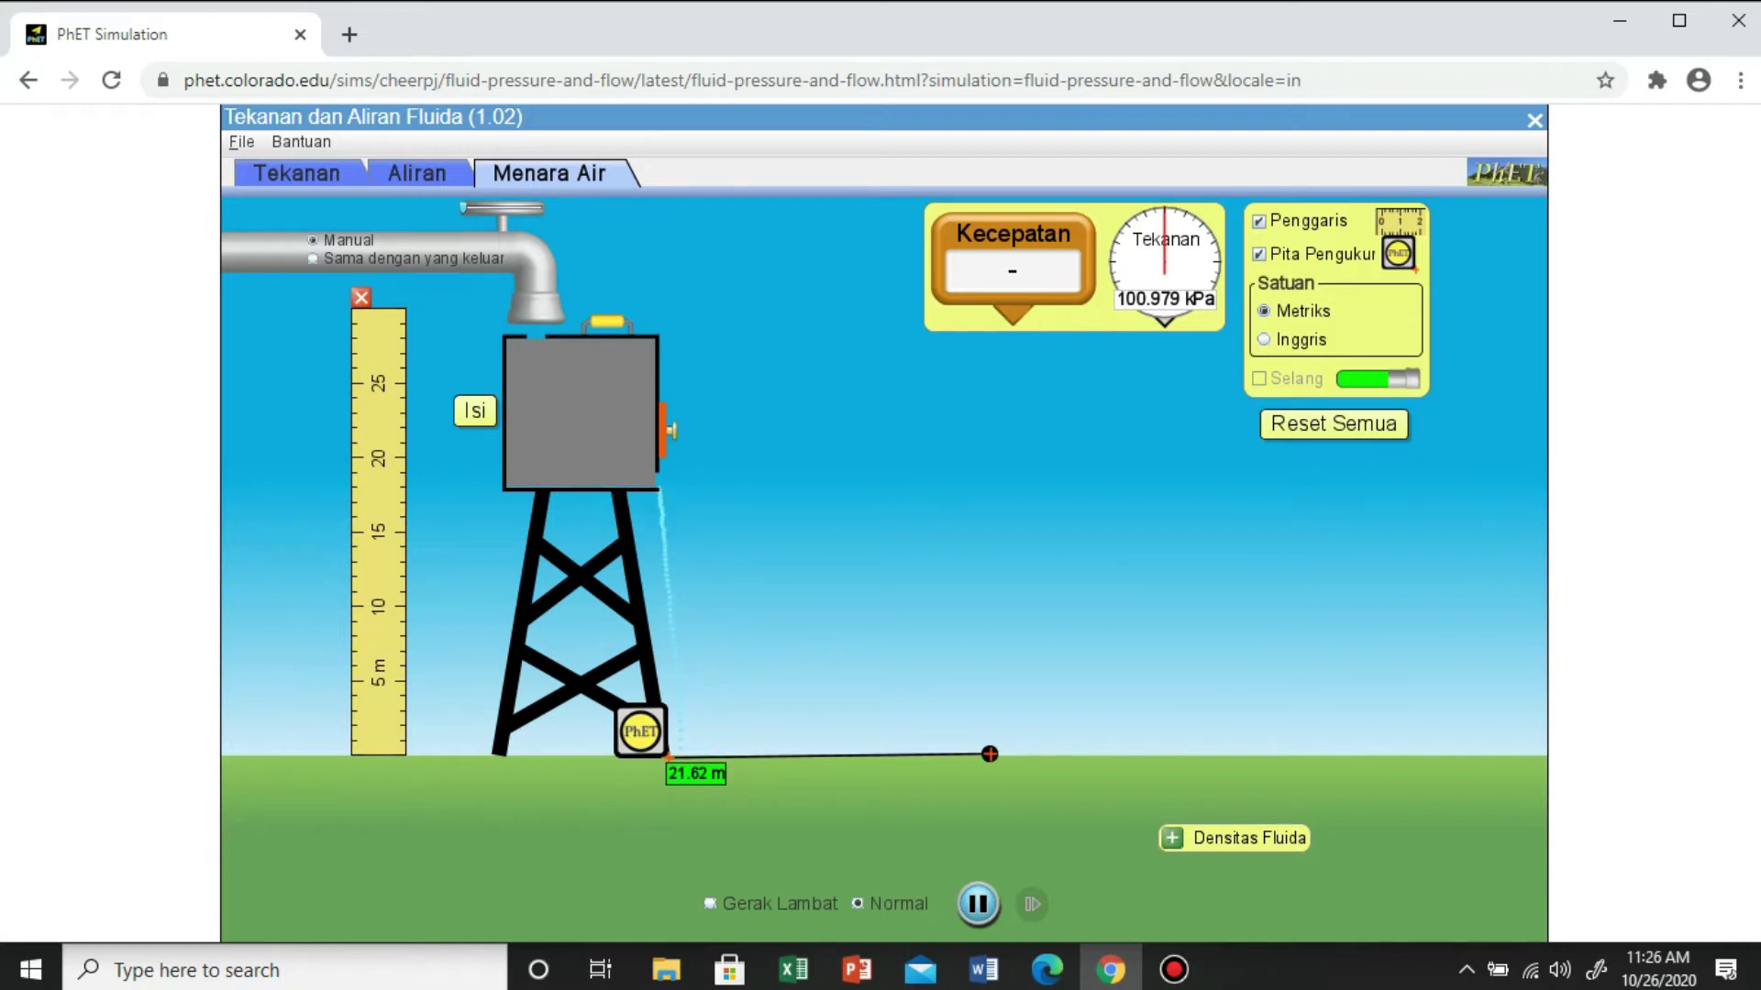
# Fill the tank with its outlet closed, and reopen the outlet with the supply set to Sama dengan yang keluar.
pyautogui.moveTo(672, 431); pyautogui.dragTo(673, 460)
pyautogui.moveTo(464, 207); pyautogui.dragTo(541, 207)
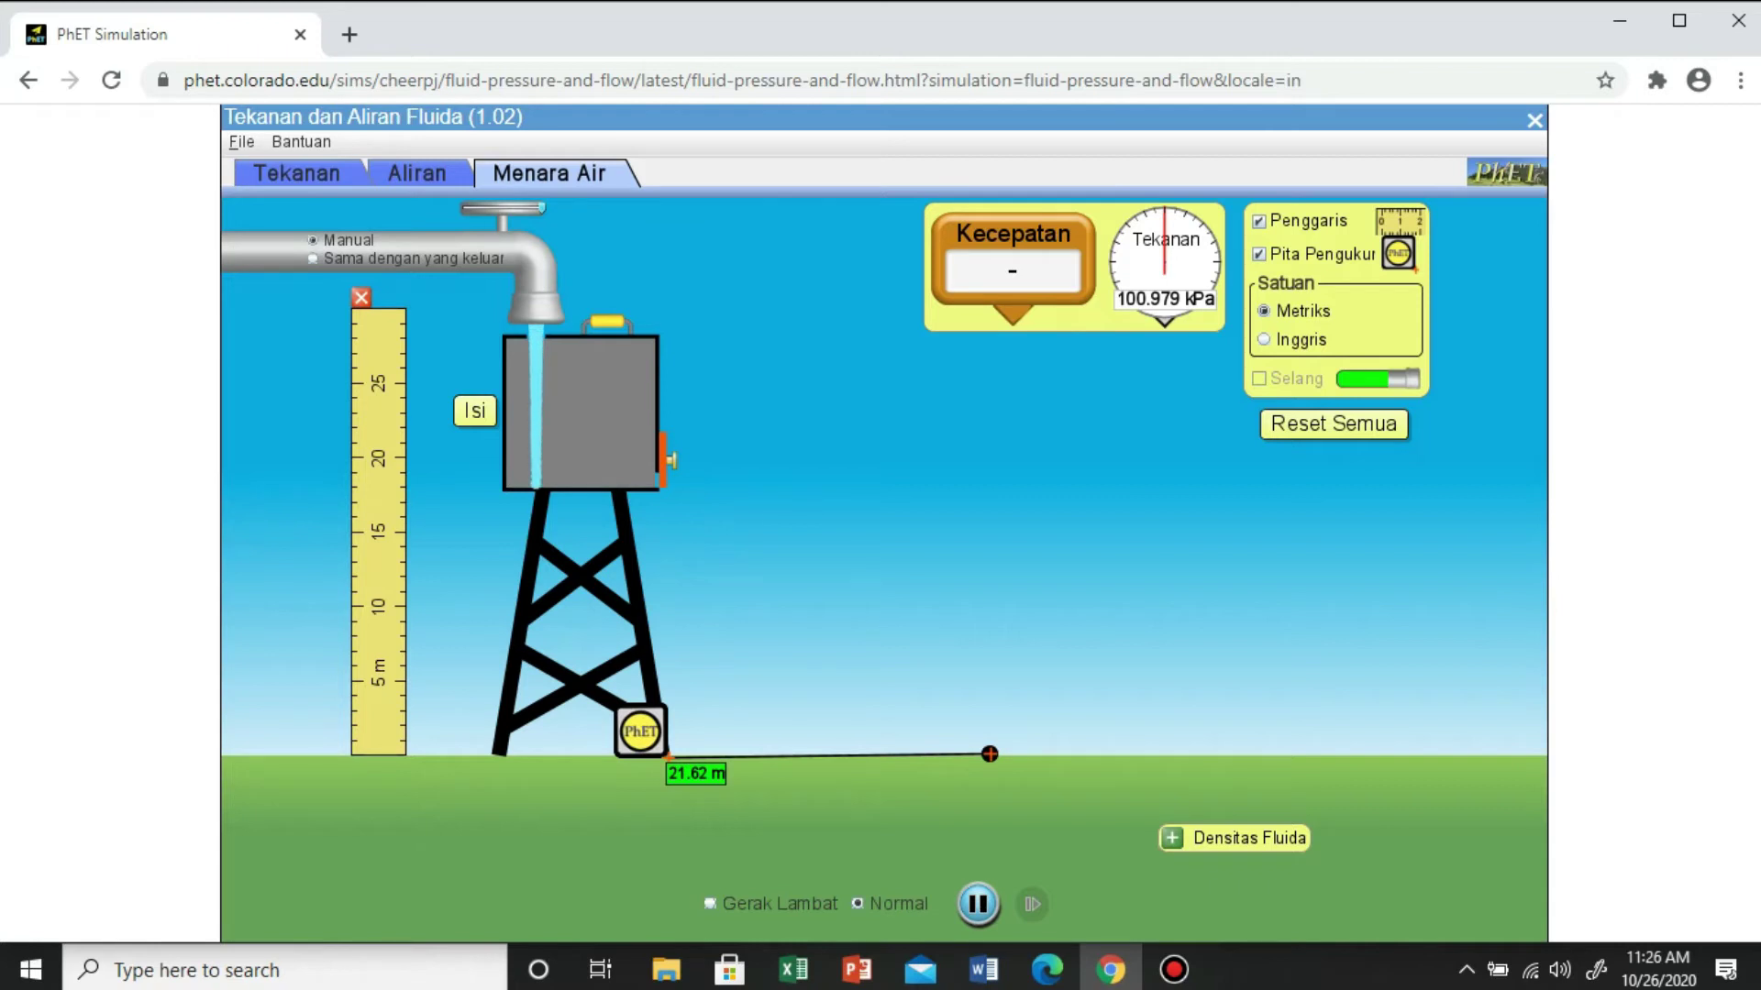
pyautogui.click(474, 410)
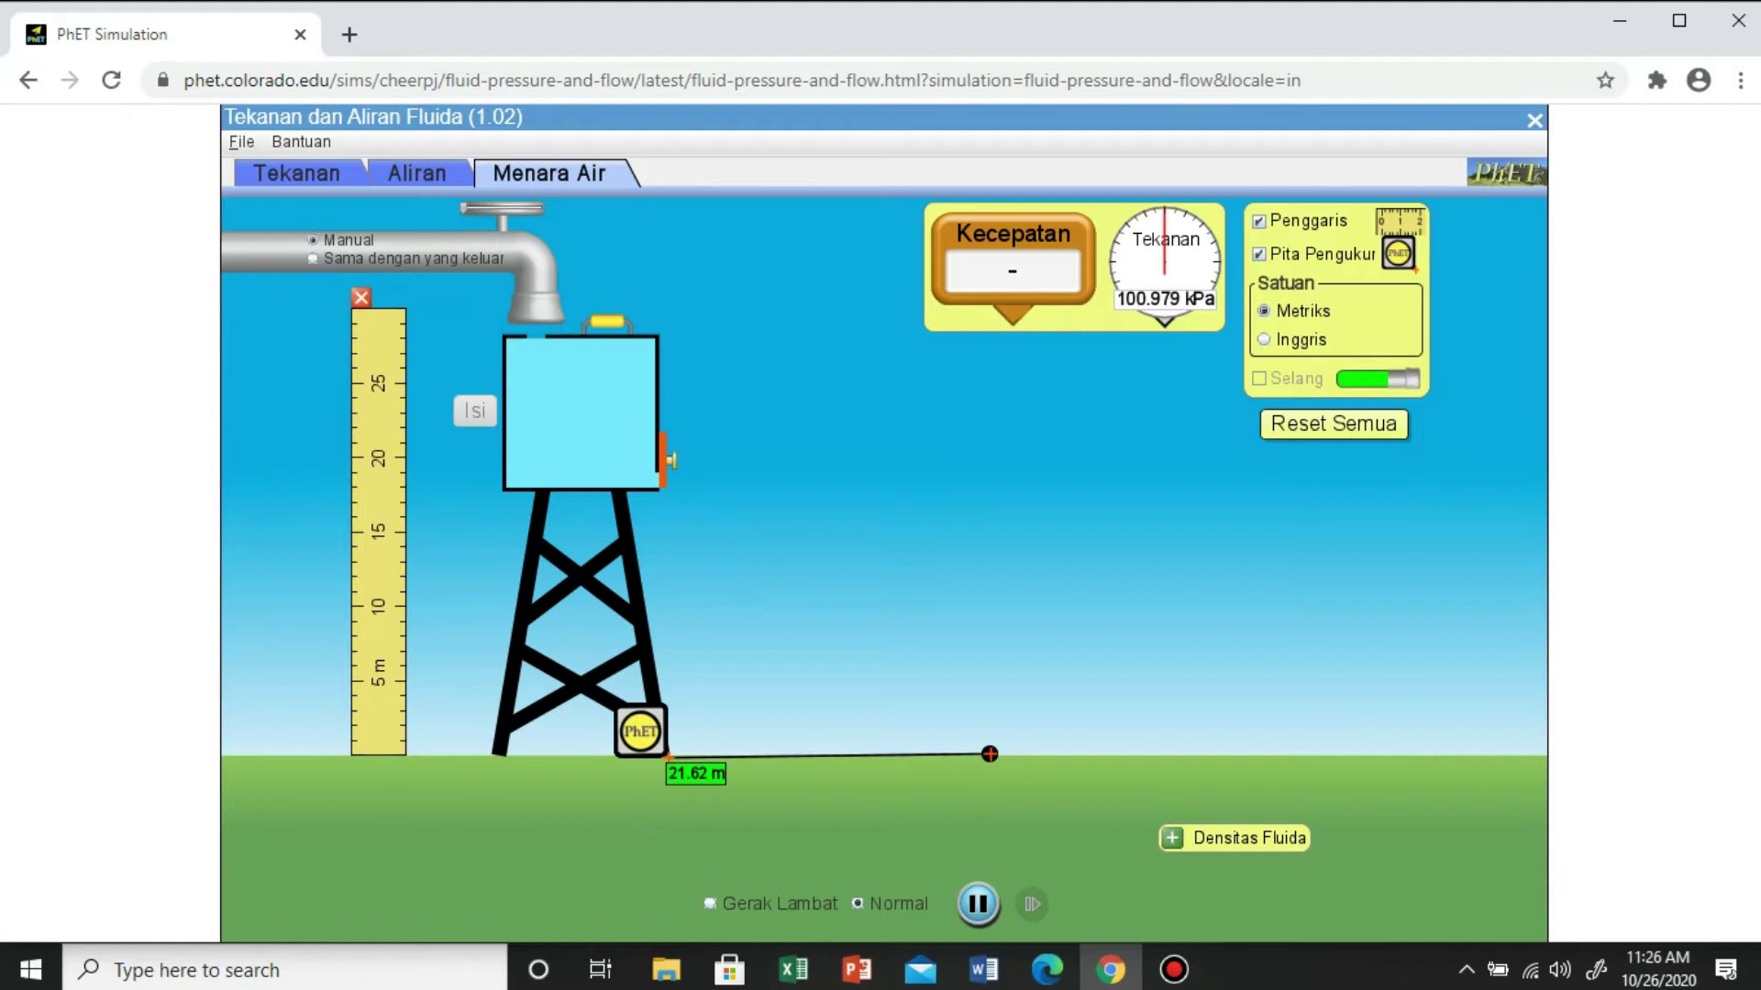
pyautogui.click(314, 259)
pyautogui.moveTo(662, 458); pyautogui.dragTo(662, 430)
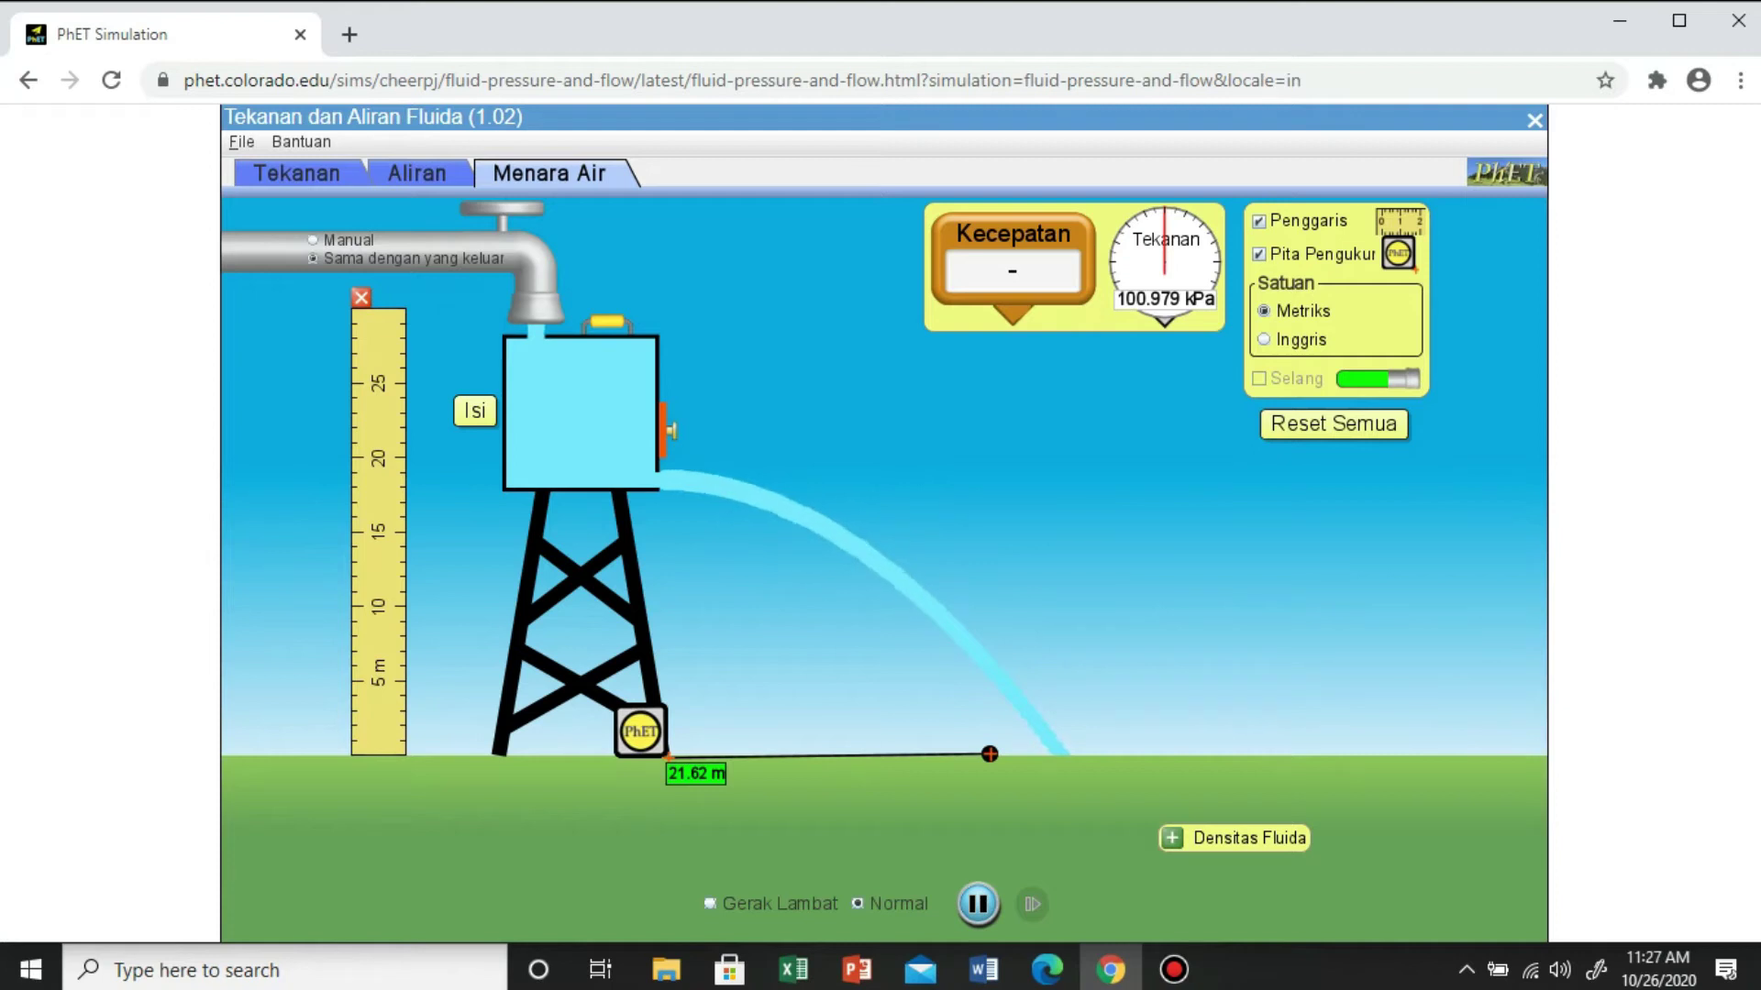
# Measure the tank's water depth and the outlet's height above the ground with the ruler.
pyautogui.moveTo(378, 532); pyautogui.dragTo(646, 110)
pyautogui.moveTo(647, 266)
pyautogui.mouseDown()
pyautogui.moveTo(641, 419)
pyautogui.moveTo(690, 419)
pyautogui.mouseUp()
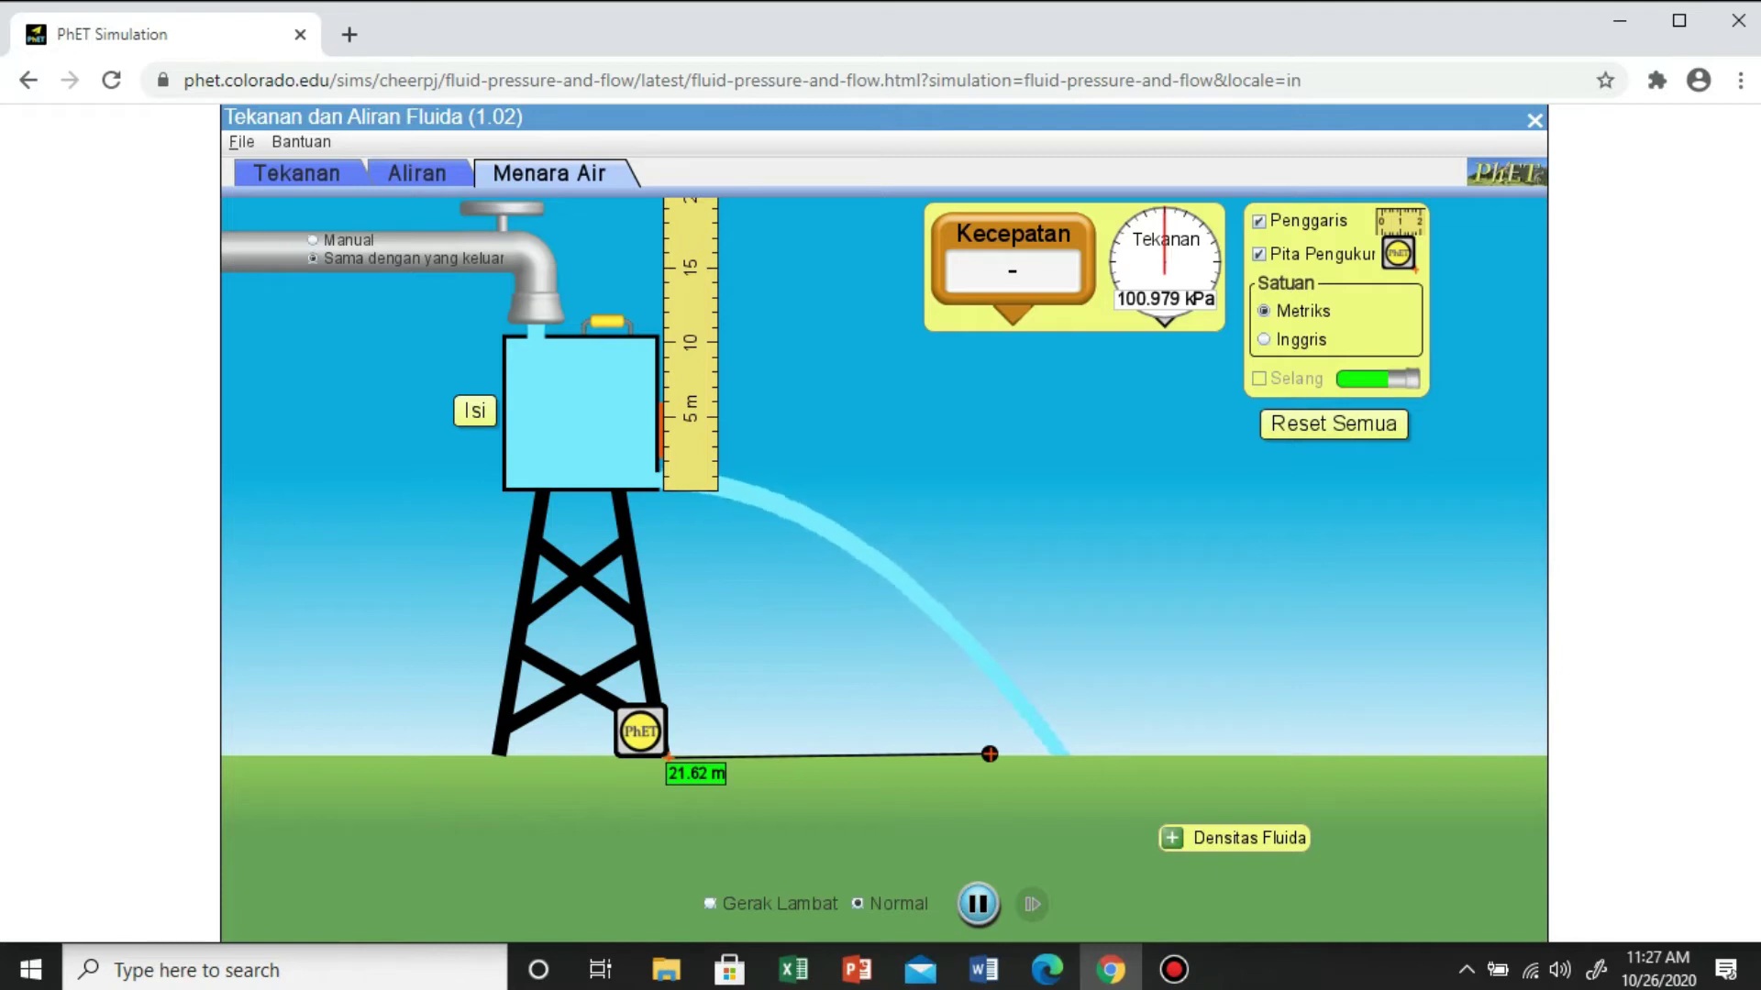
pyautogui.moveTo(690, 385); pyautogui.dragTo(708, 651)
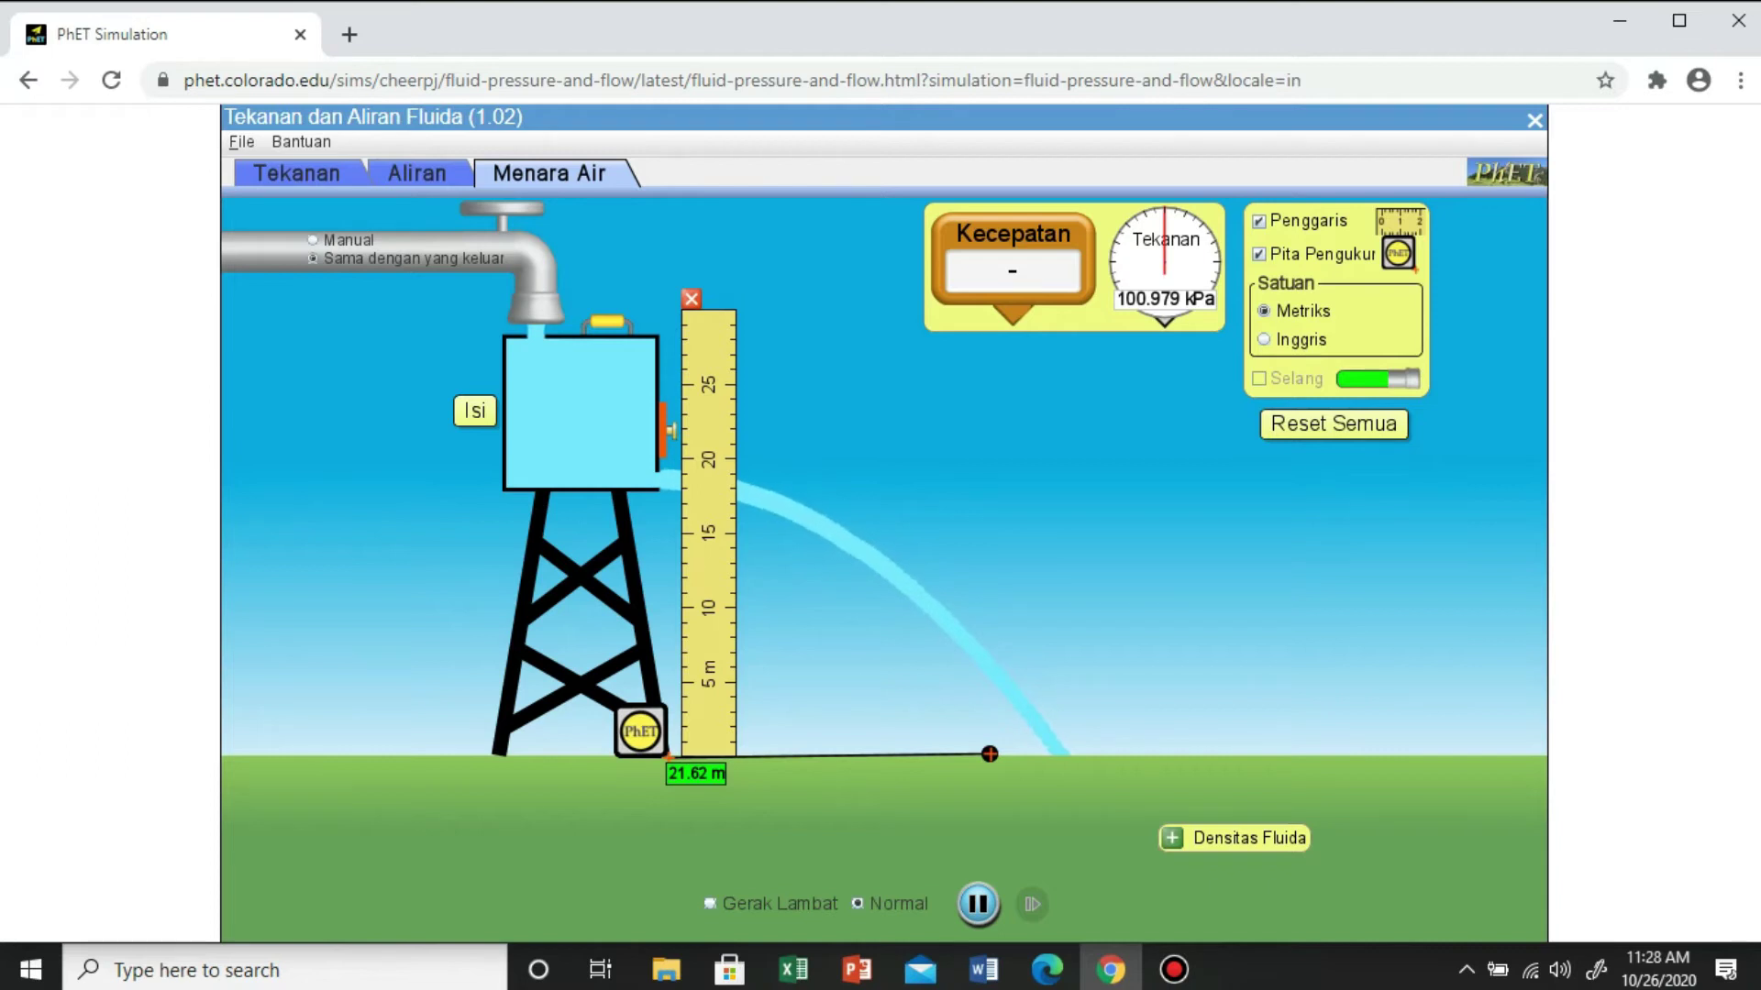
# Measure the water speed at the outlet and the jet's horizontal landing distance from the tower.
pyautogui.moveTo(1013, 262); pyautogui.dragTo(658, 408)
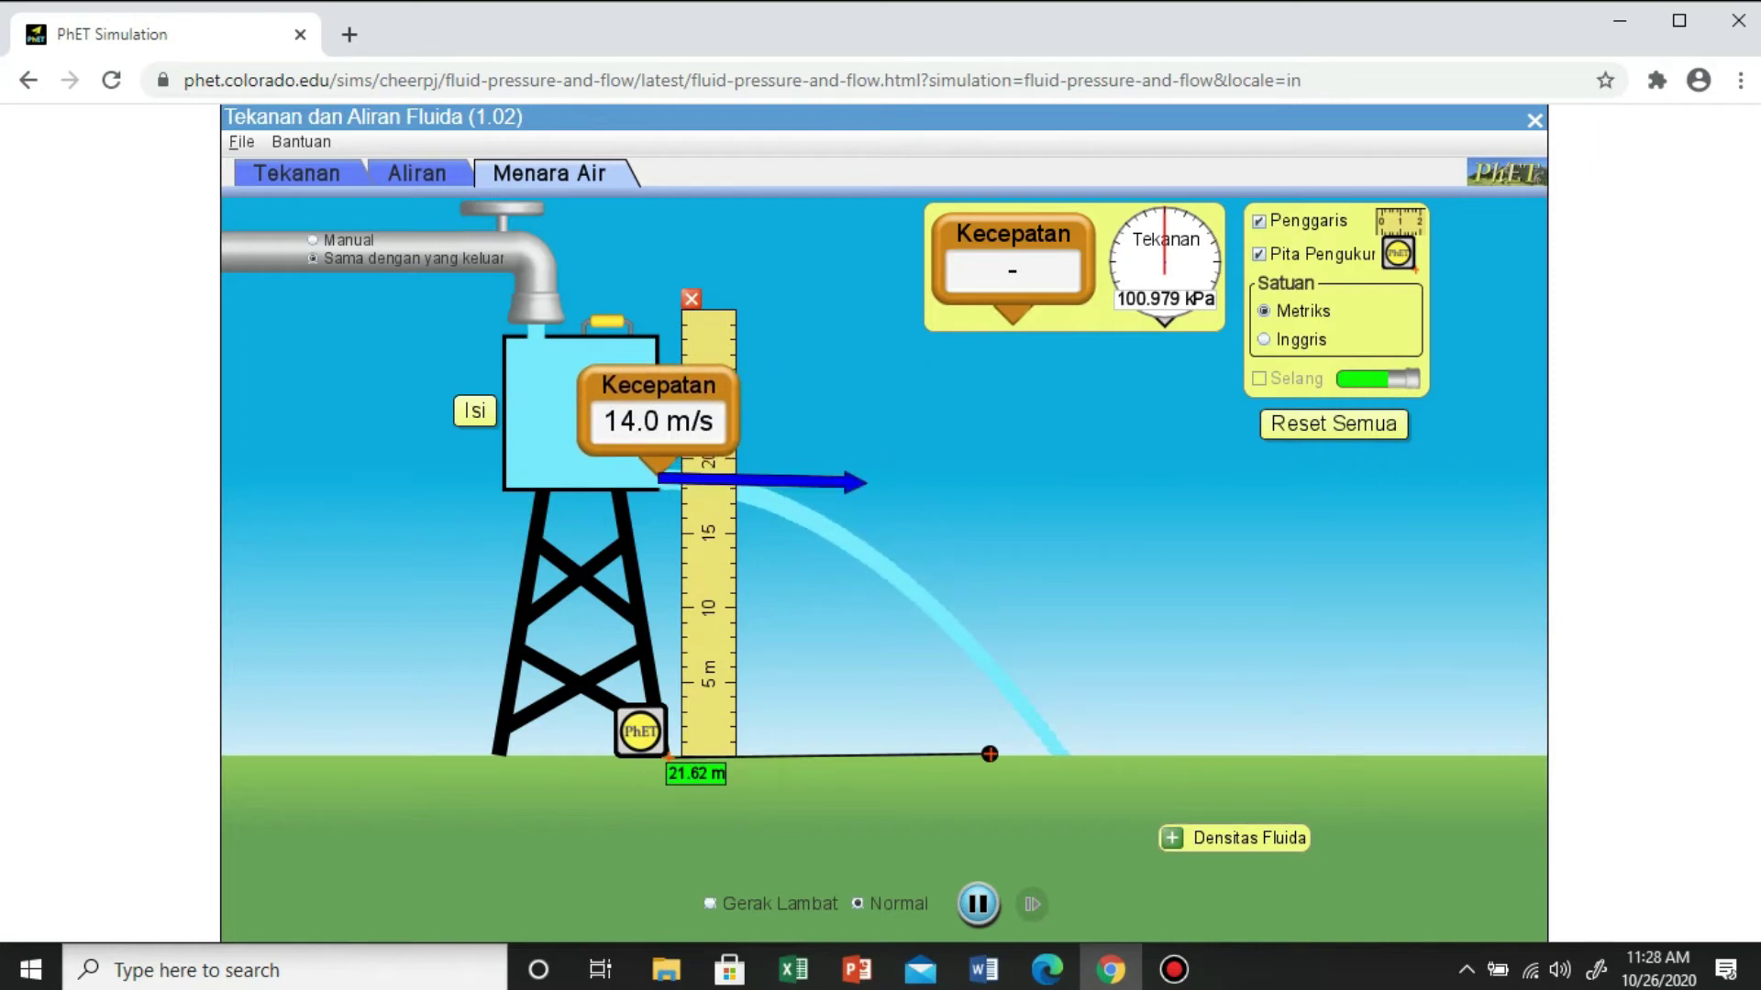
pyautogui.moveTo(990, 754); pyautogui.dragTo(1062, 756)
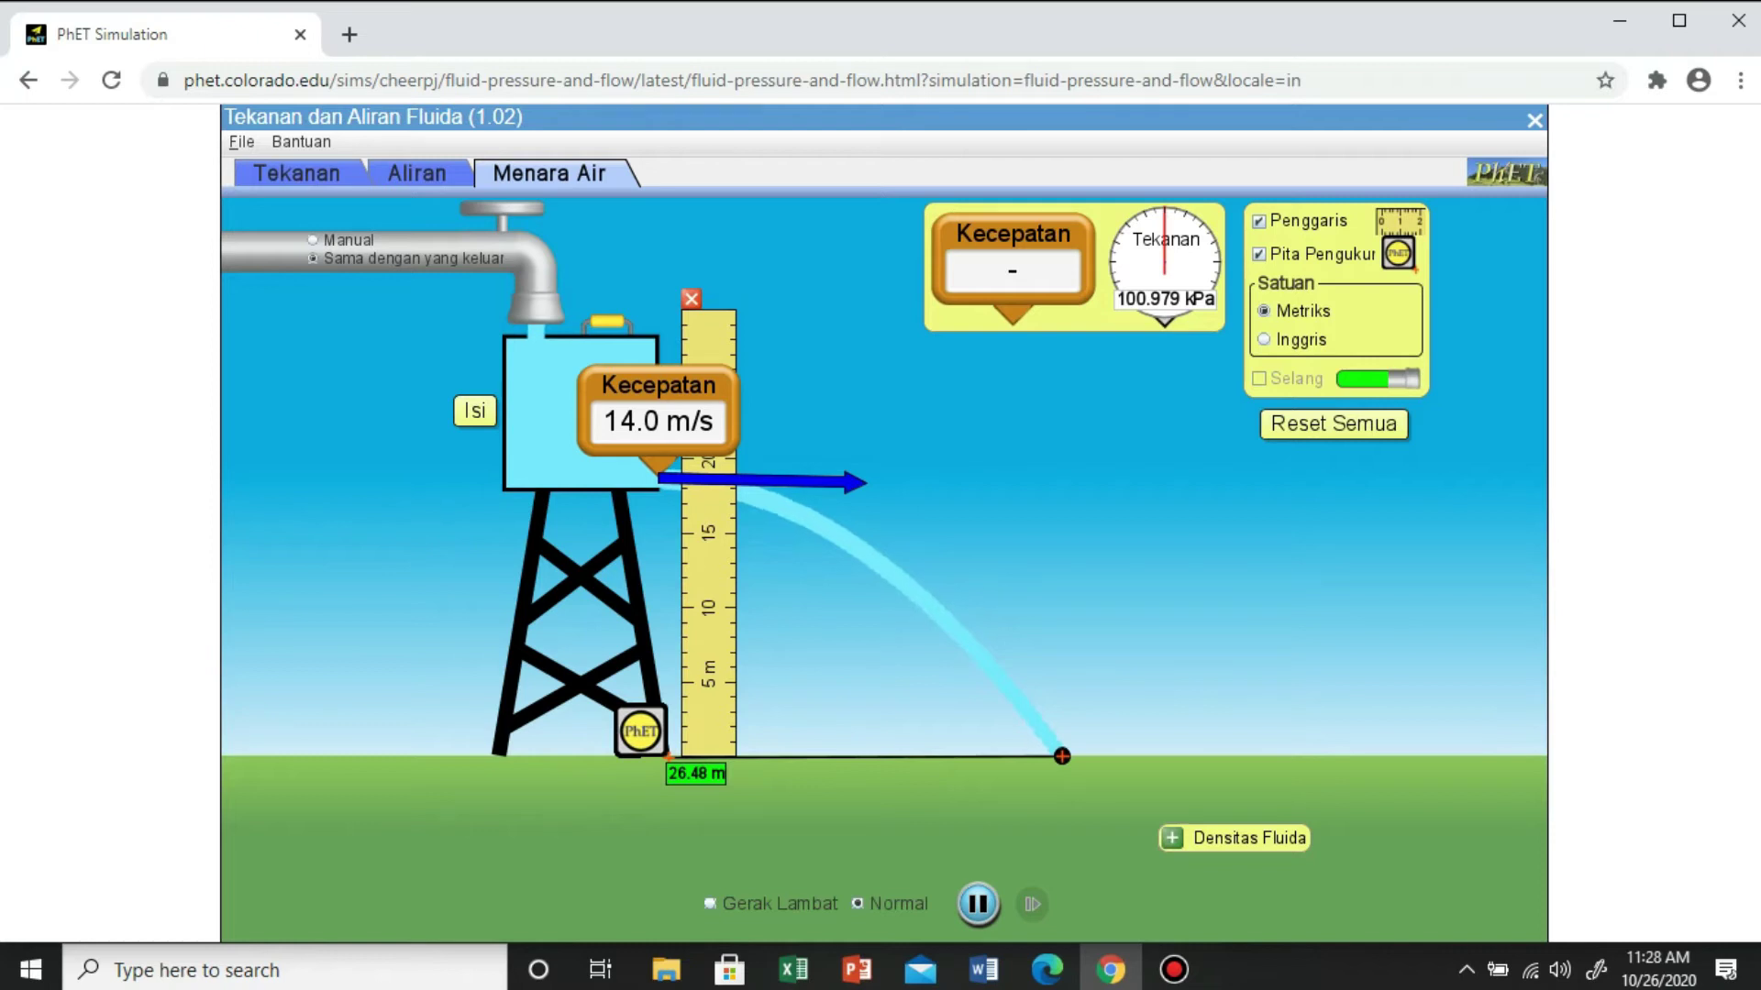
pyautogui.moveTo(658, 385); pyautogui.dragTo(1085, 401)
# Measure the pressure at the tank's outlet and put the Tekanan gauge back in its holder.
pyautogui.moveTo(1165, 266); pyautogui.dragTo(657, 418)
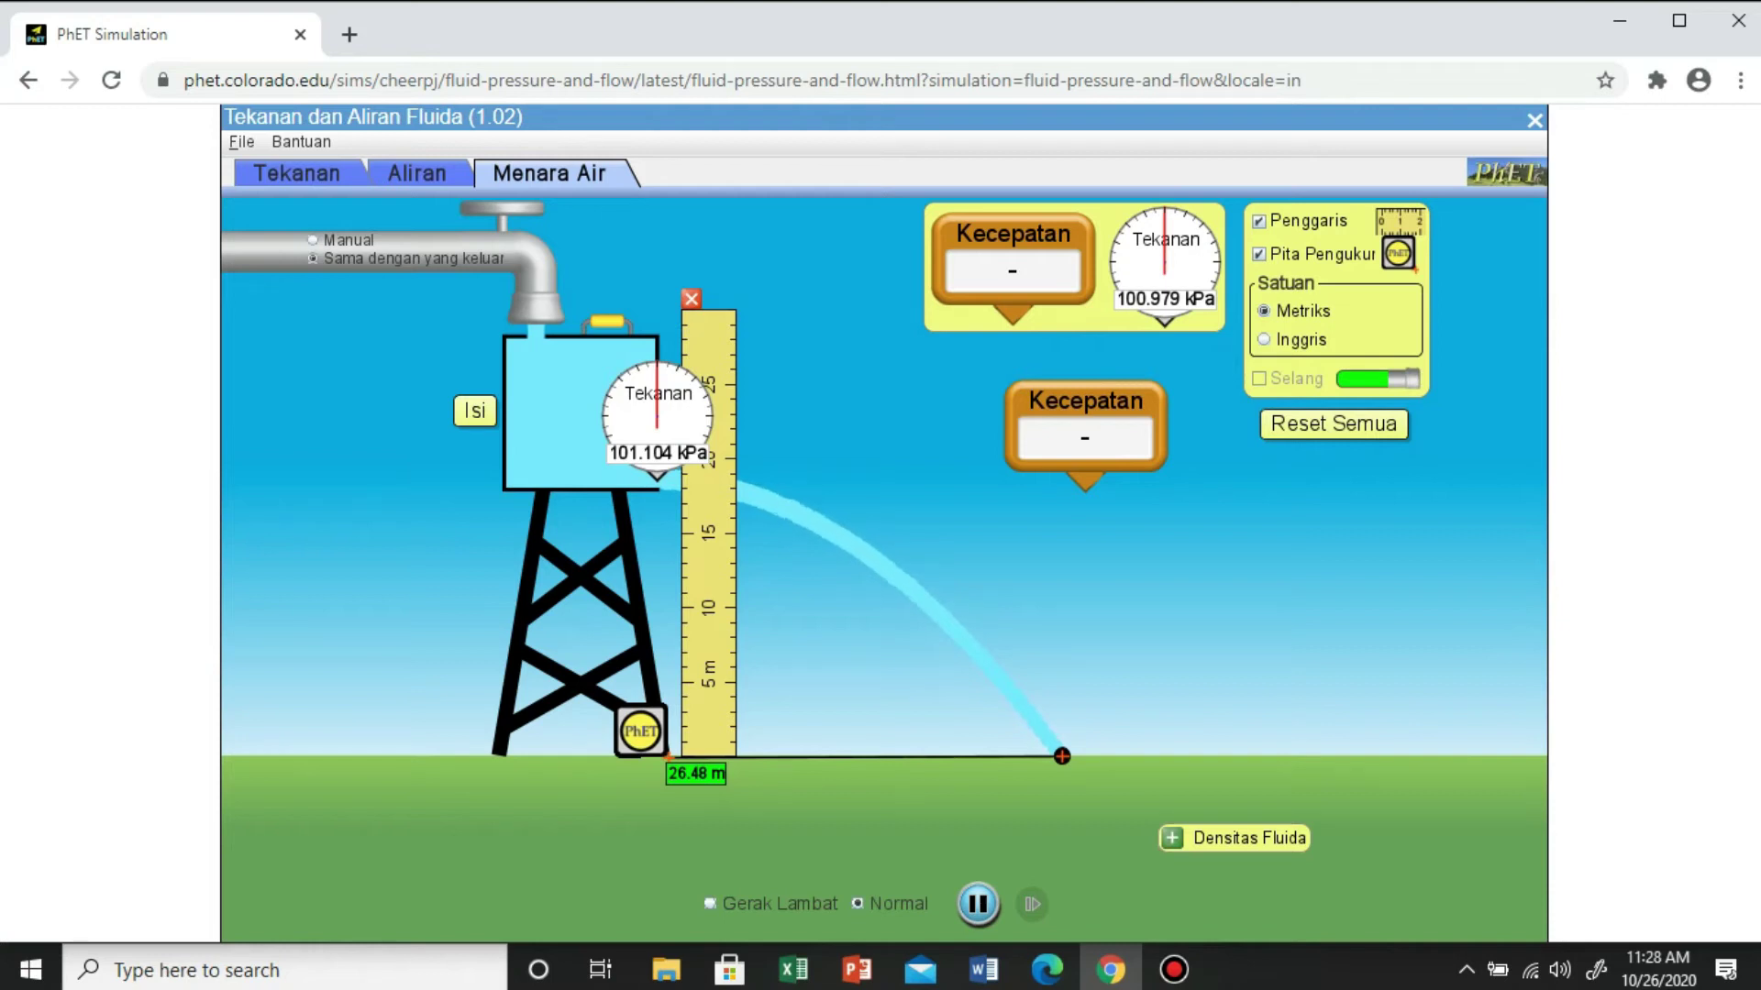
pyautogui.moveTo(657, 418); pyautogui.dragTo(1165, 262)
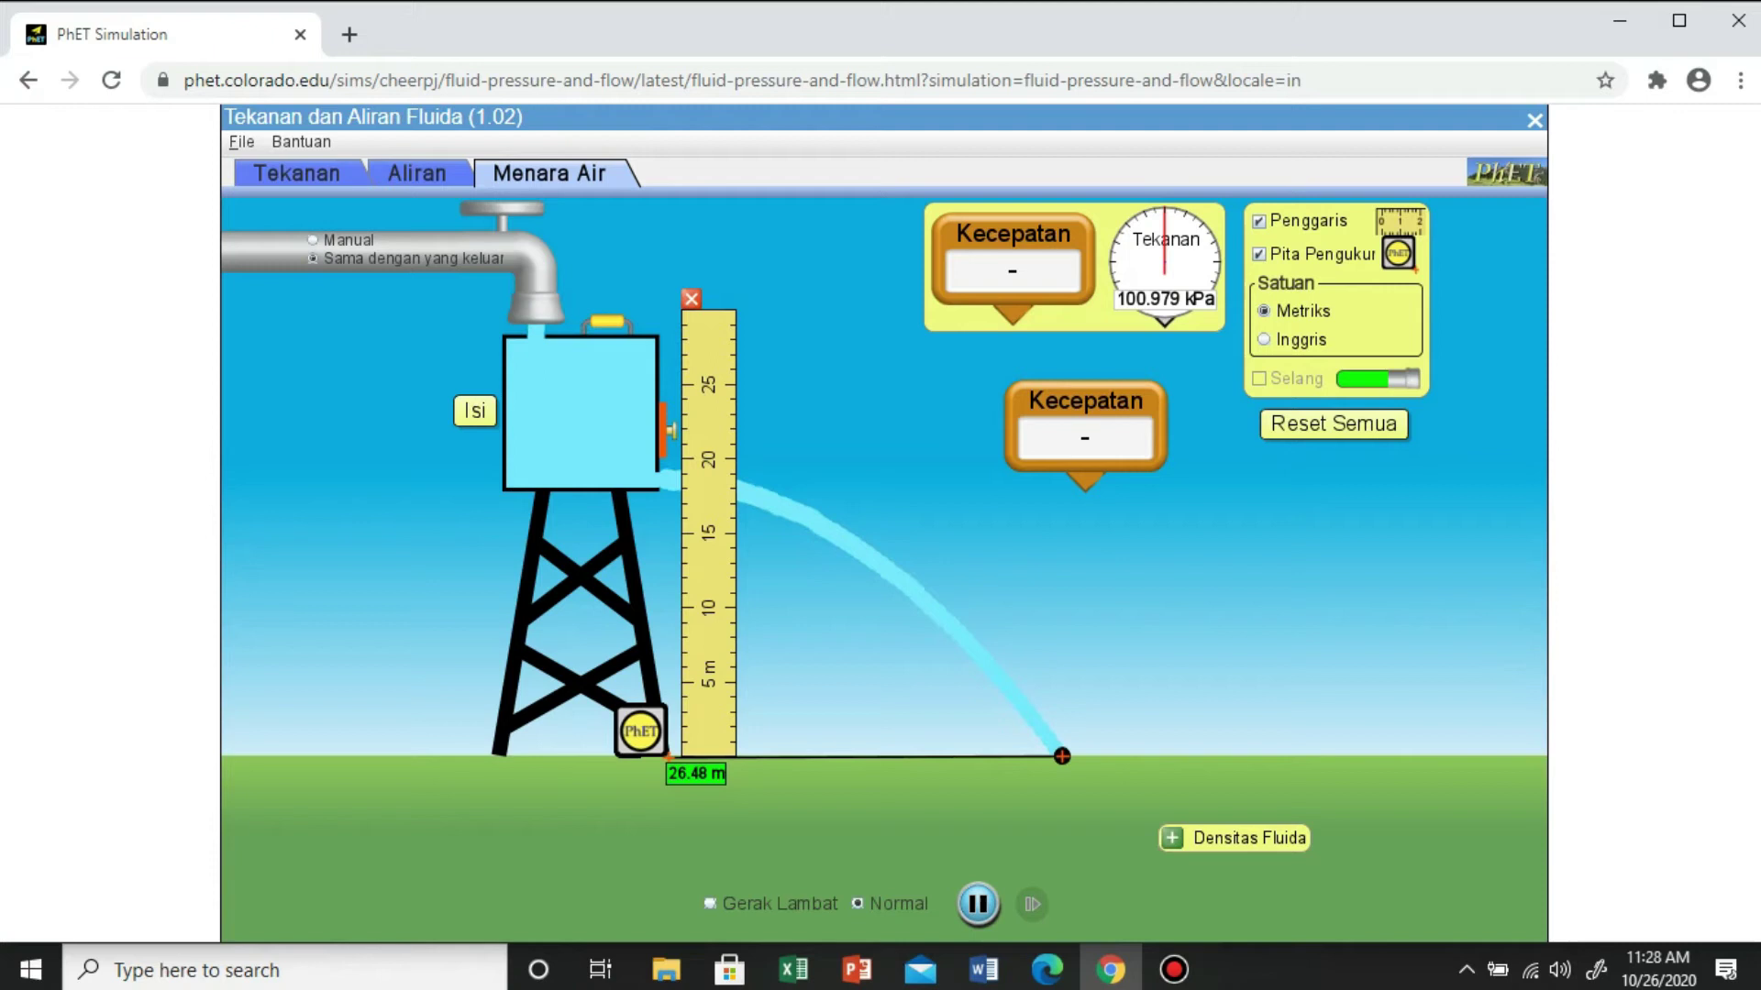
# Lower the tank's base to about 12 m above the ground and measure the outlet speed and the jet's range.
pyautogui.moveTo(608, 321); pyautogui.dragTo(607, 365)
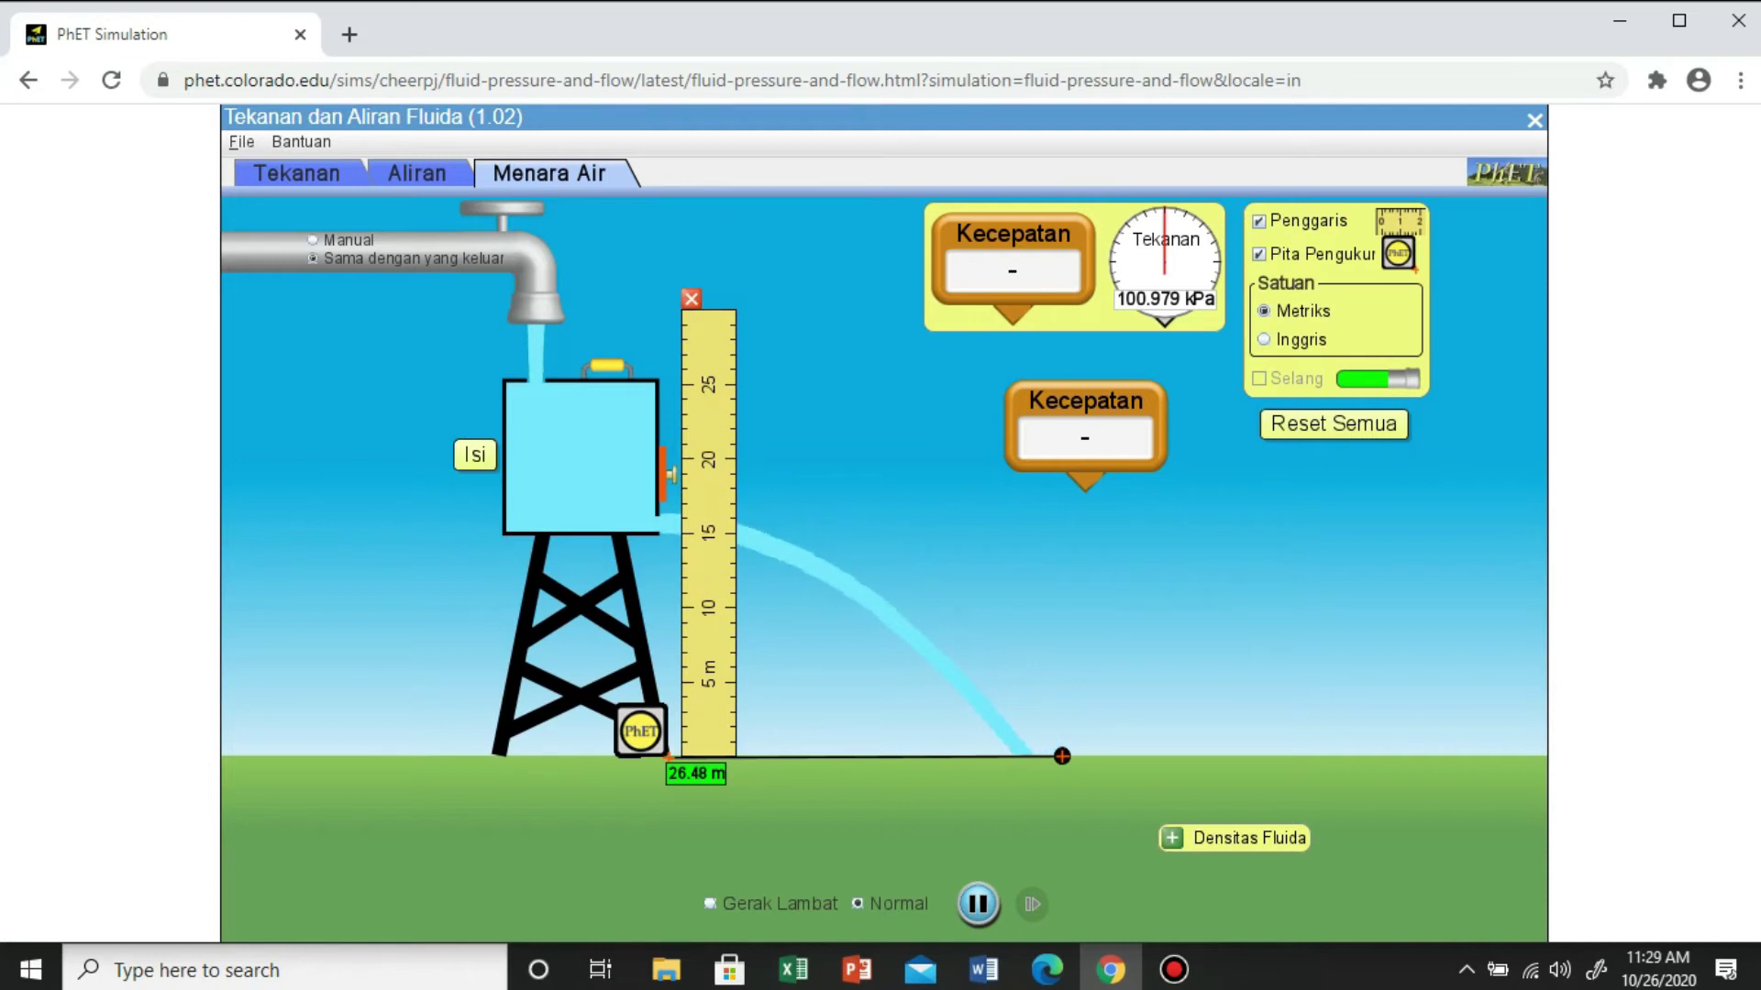
pyautogui.moveTo(606, 365); pyautogui.dragTo(606, 410)
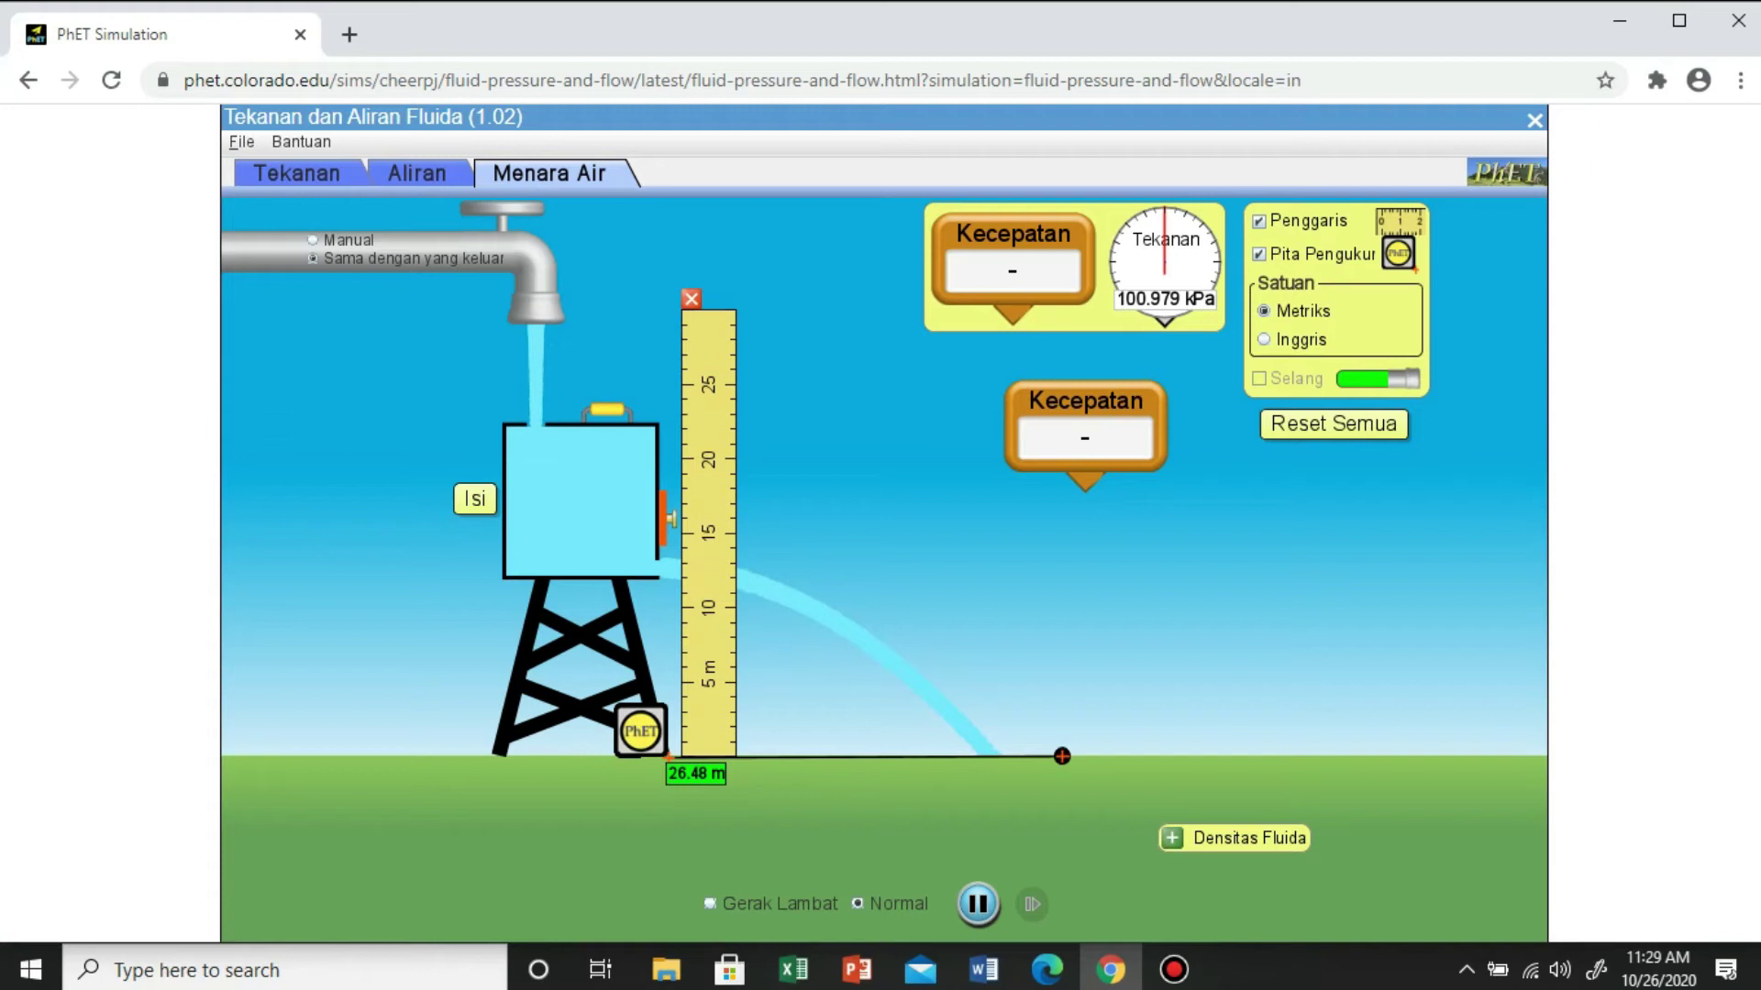
pyautogui.moveTo(1085, 426); pyautogui.dragTo(658, 500)
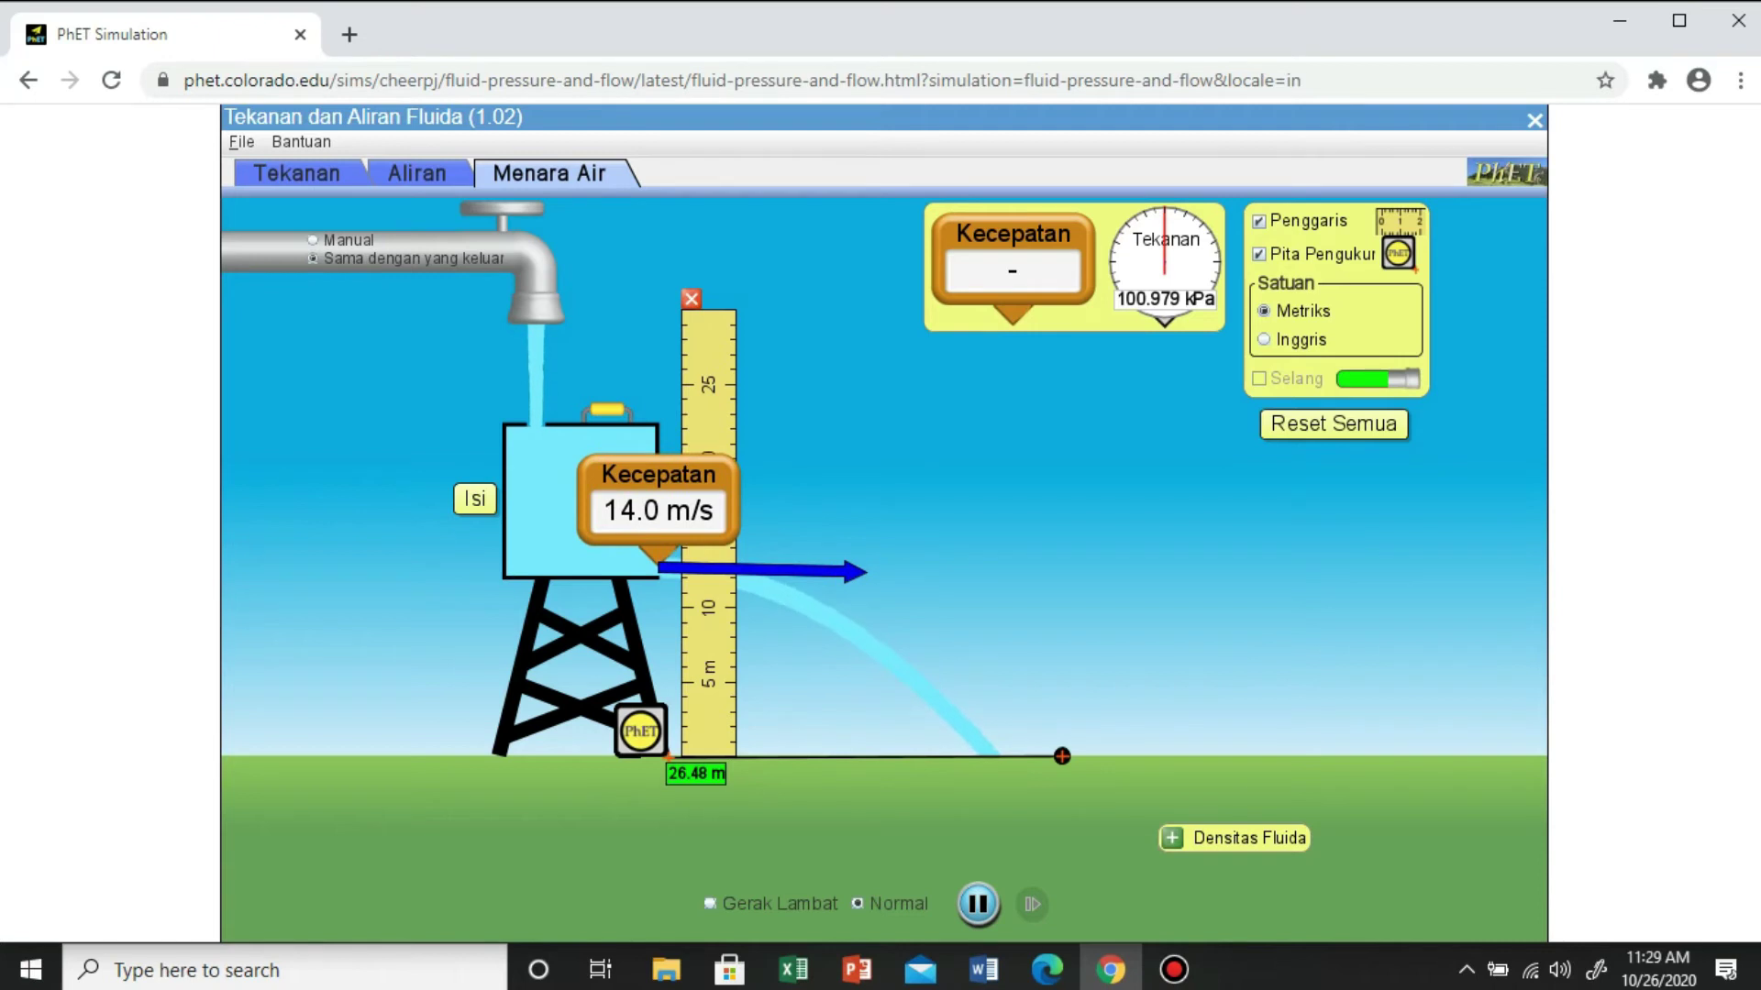
pyautogui.moveTo(1062, 756); pyautogui.dragTo(987, 758)
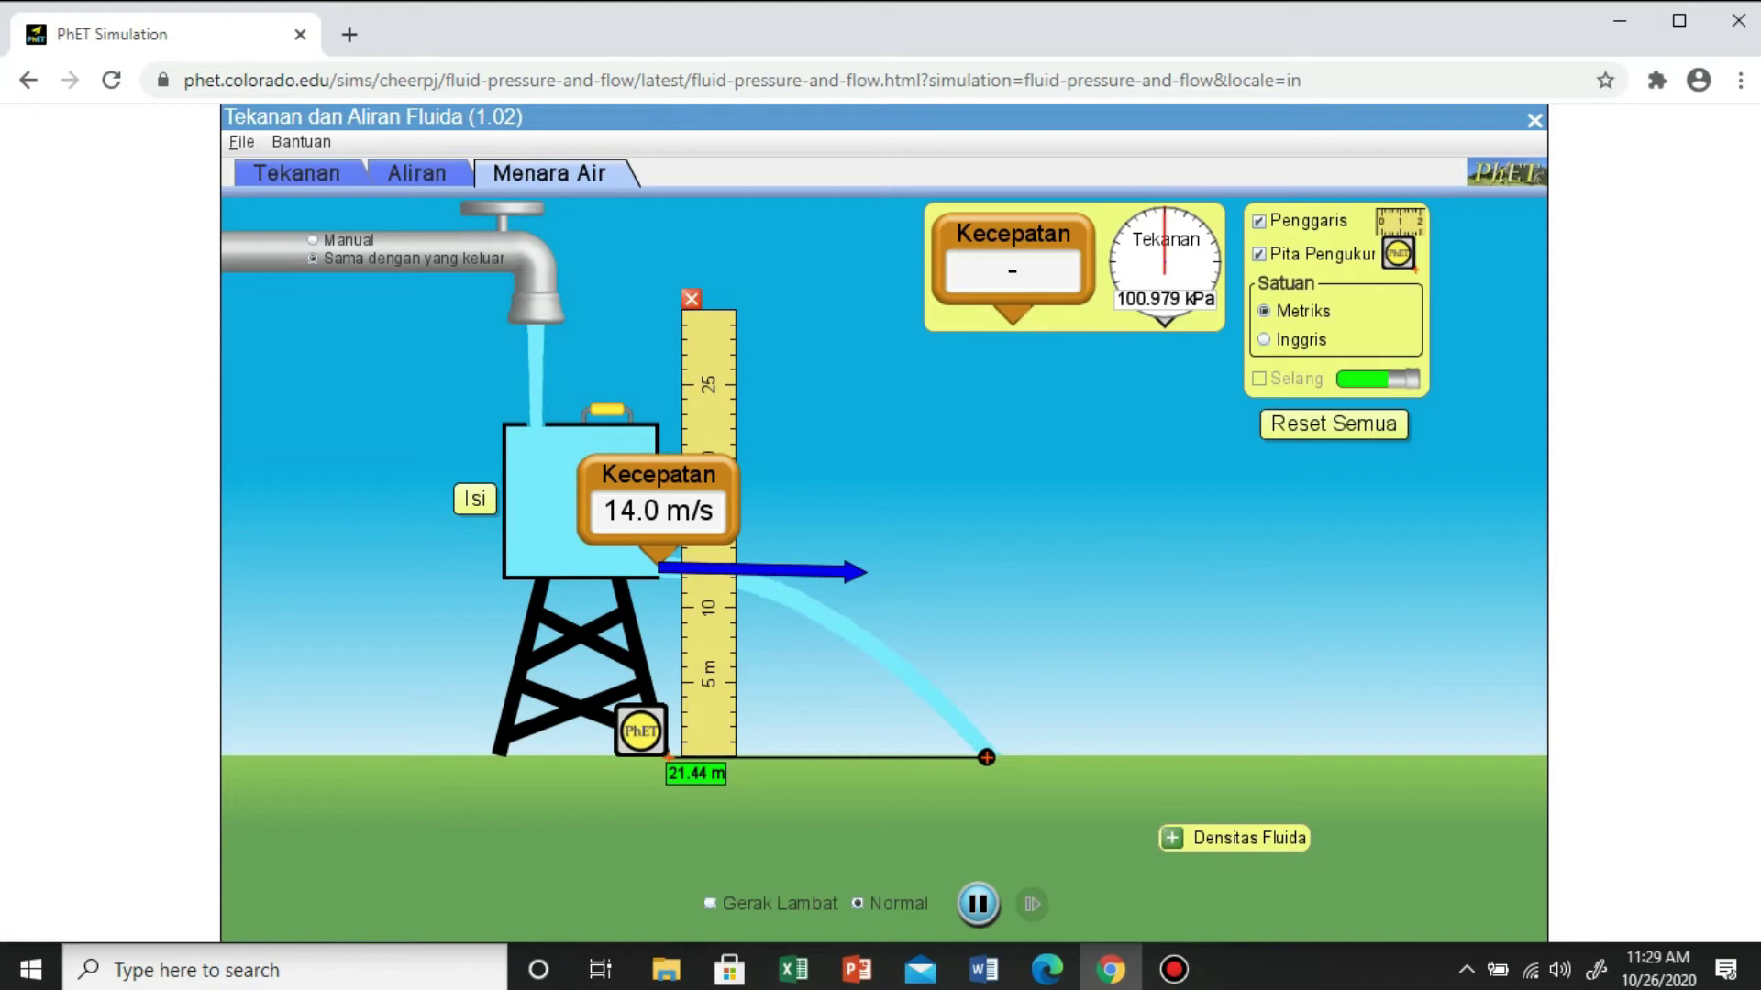
pyautogui.moveTo(659, 500); pyautogui.dragTo(1035, 486)
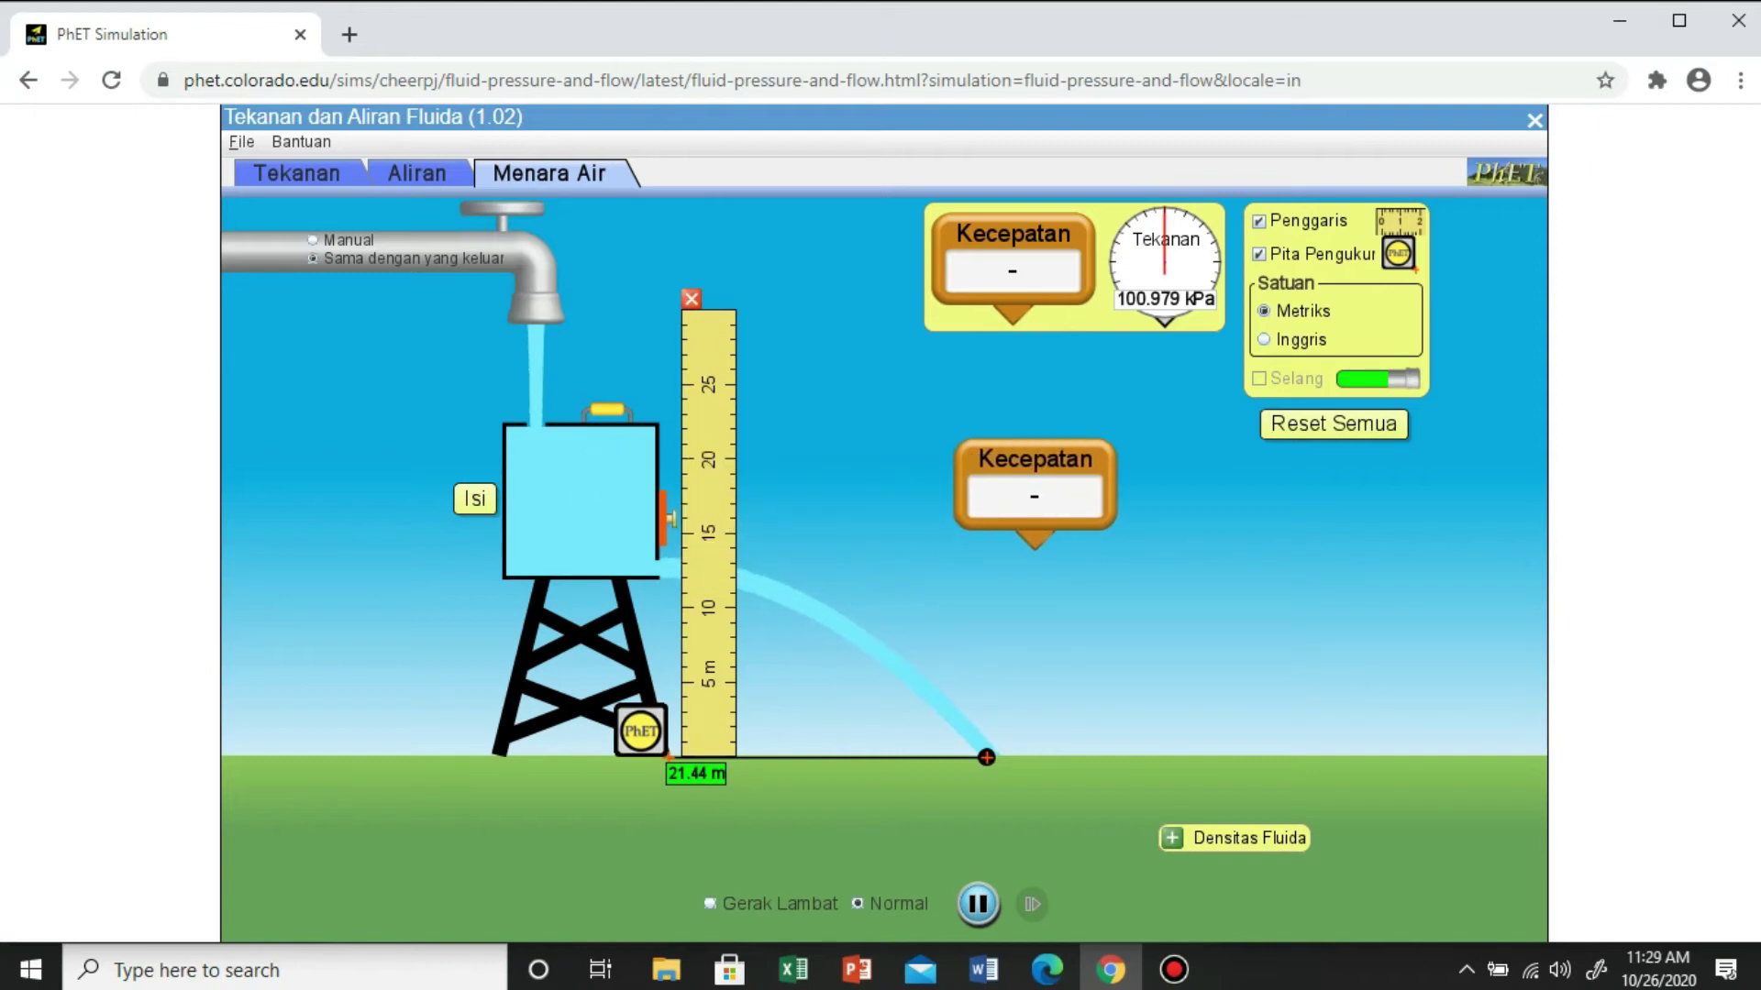
# Lower the tank's base to about 5 m above the ground and measure the outlet speed and the jet's range.
pyautogui.moveTo(607, 409); pyautogui.dragTo(607, 514)
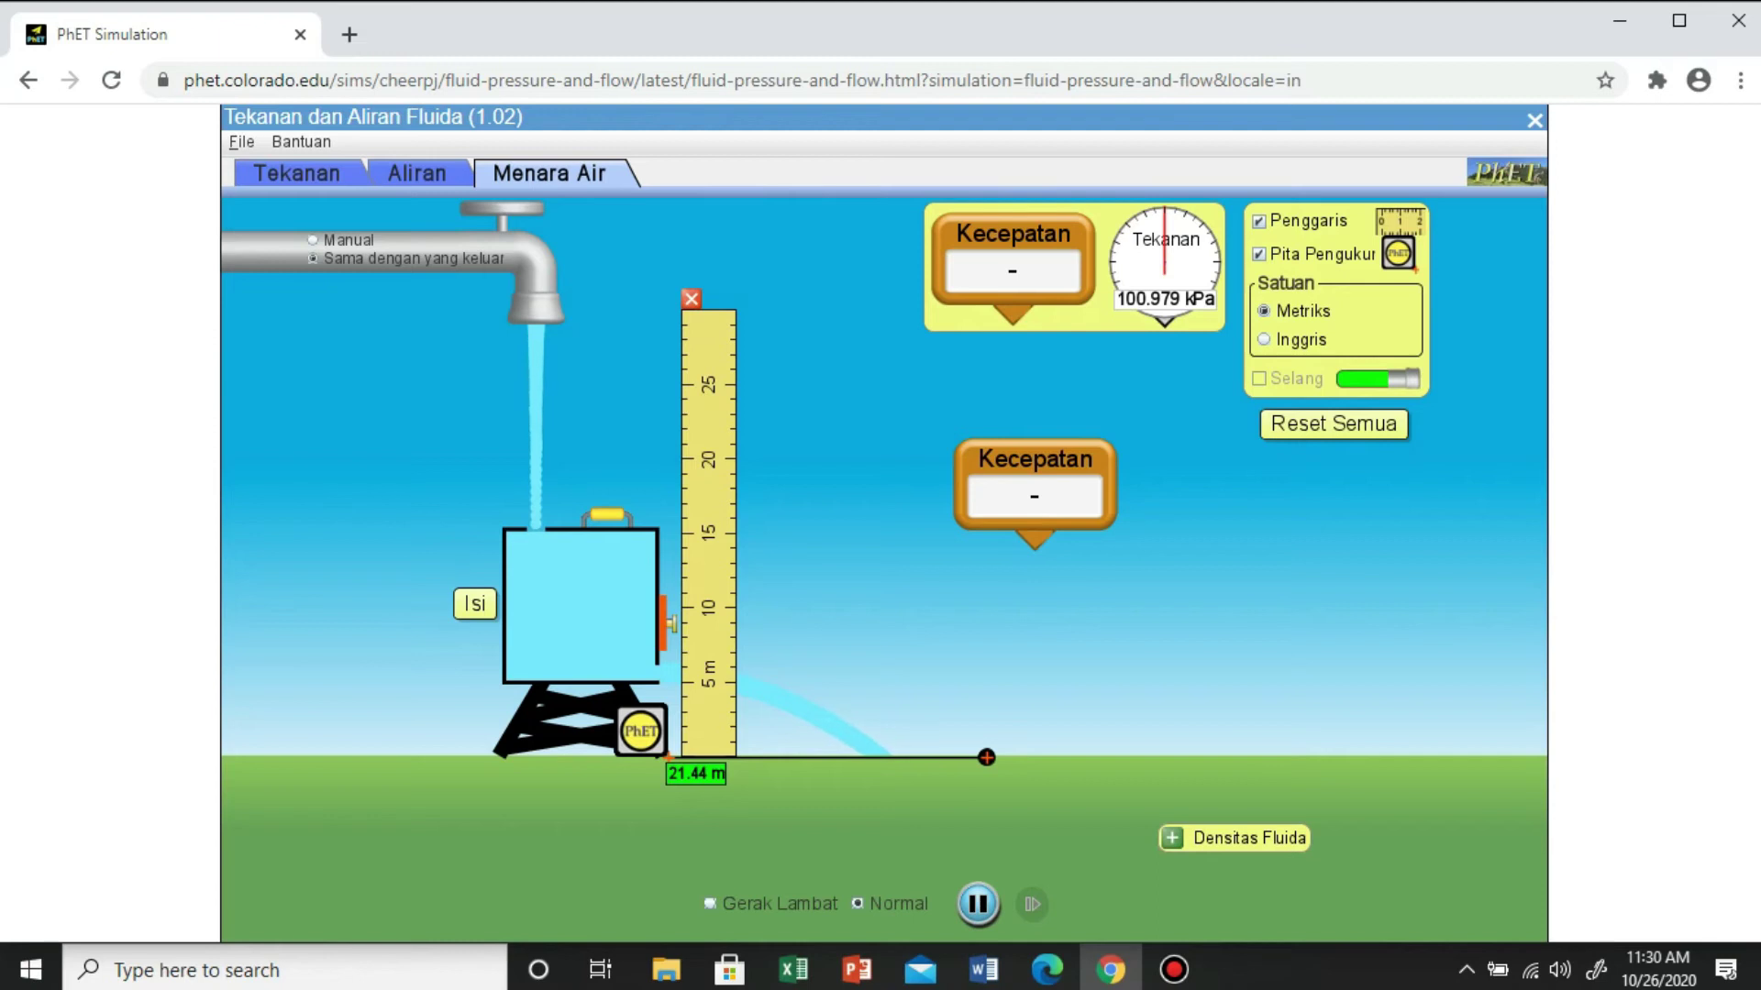
pyautogui.moveTo(1035, 482); pyautogui.dragTo(661, 601)
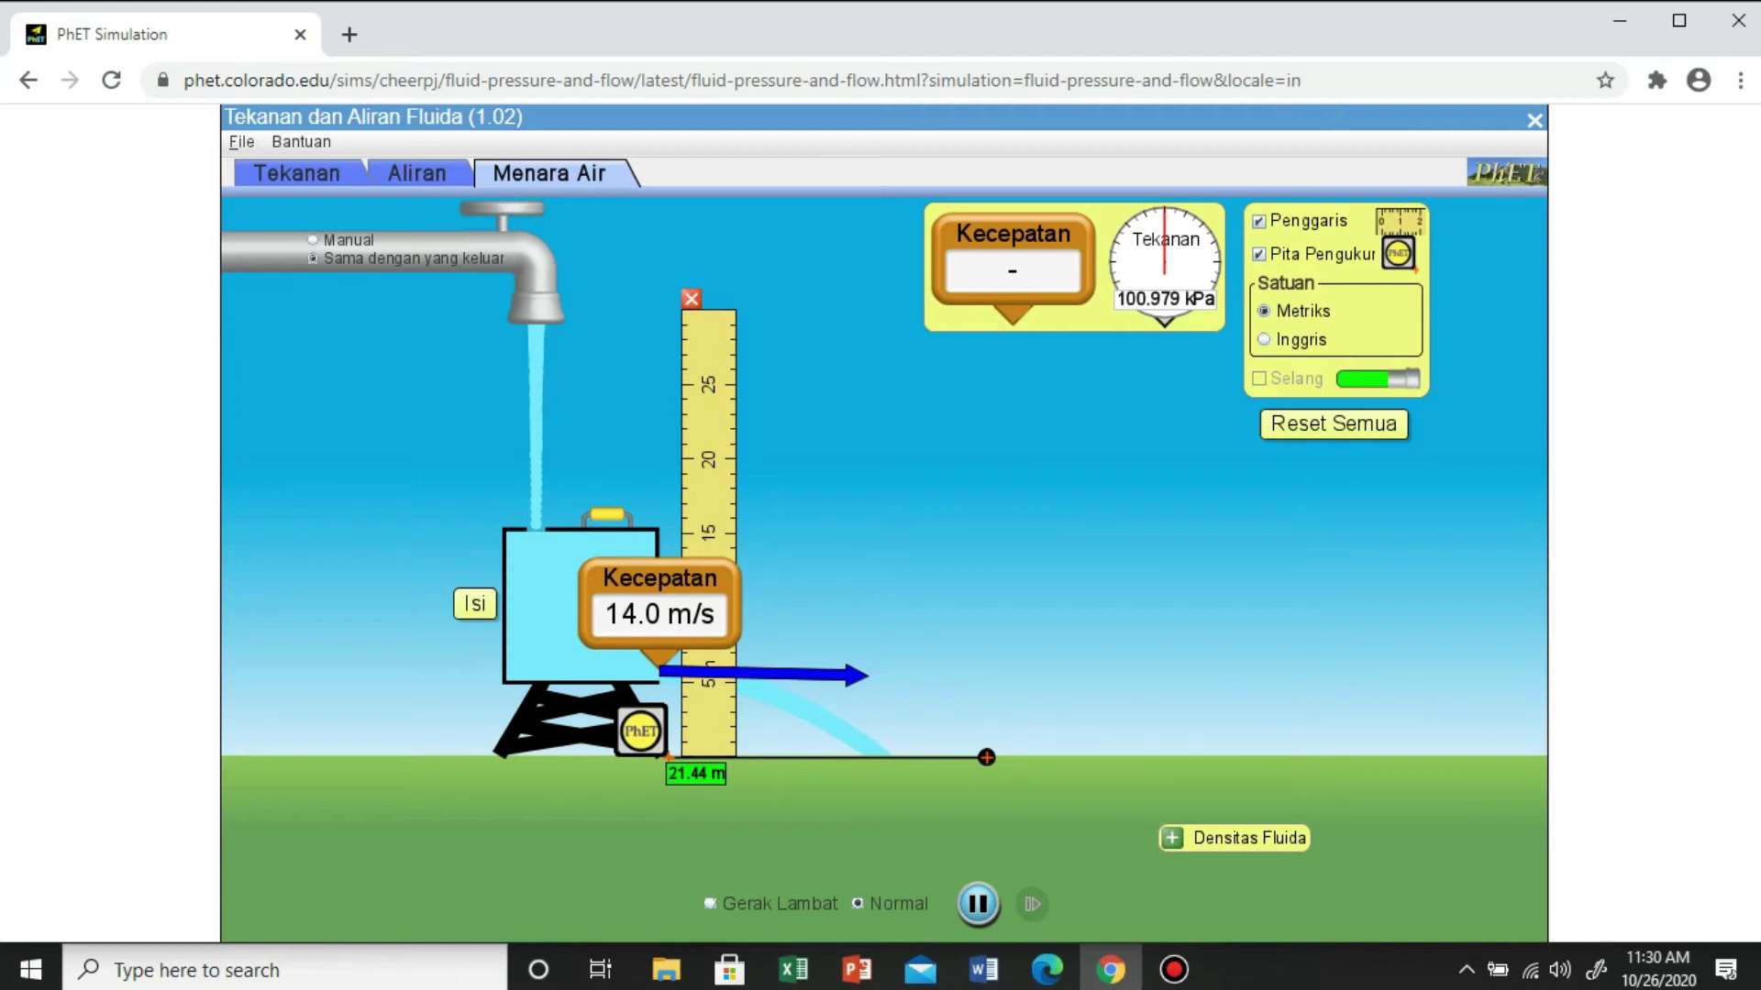
pyautogui.moveTo(986, 757); pyautogui.dragTo(877, 755)
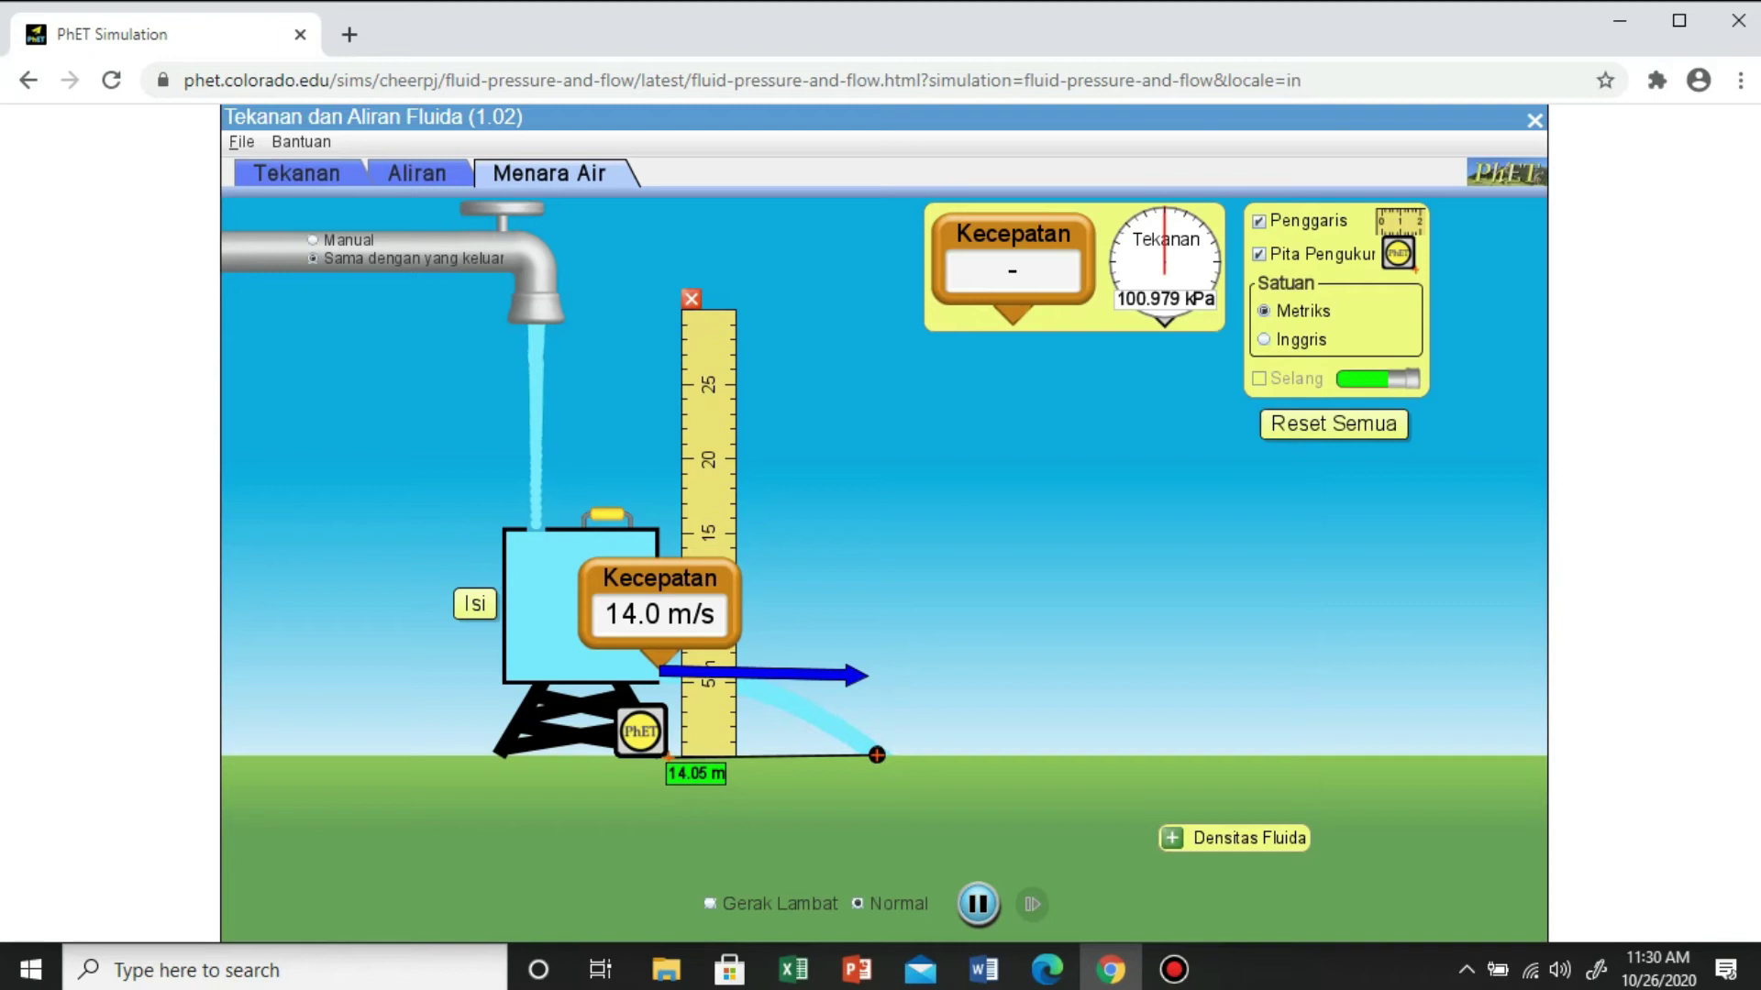
pyautogui.moveTo(661, 601); pyautogui.dragTo(1123, 587)
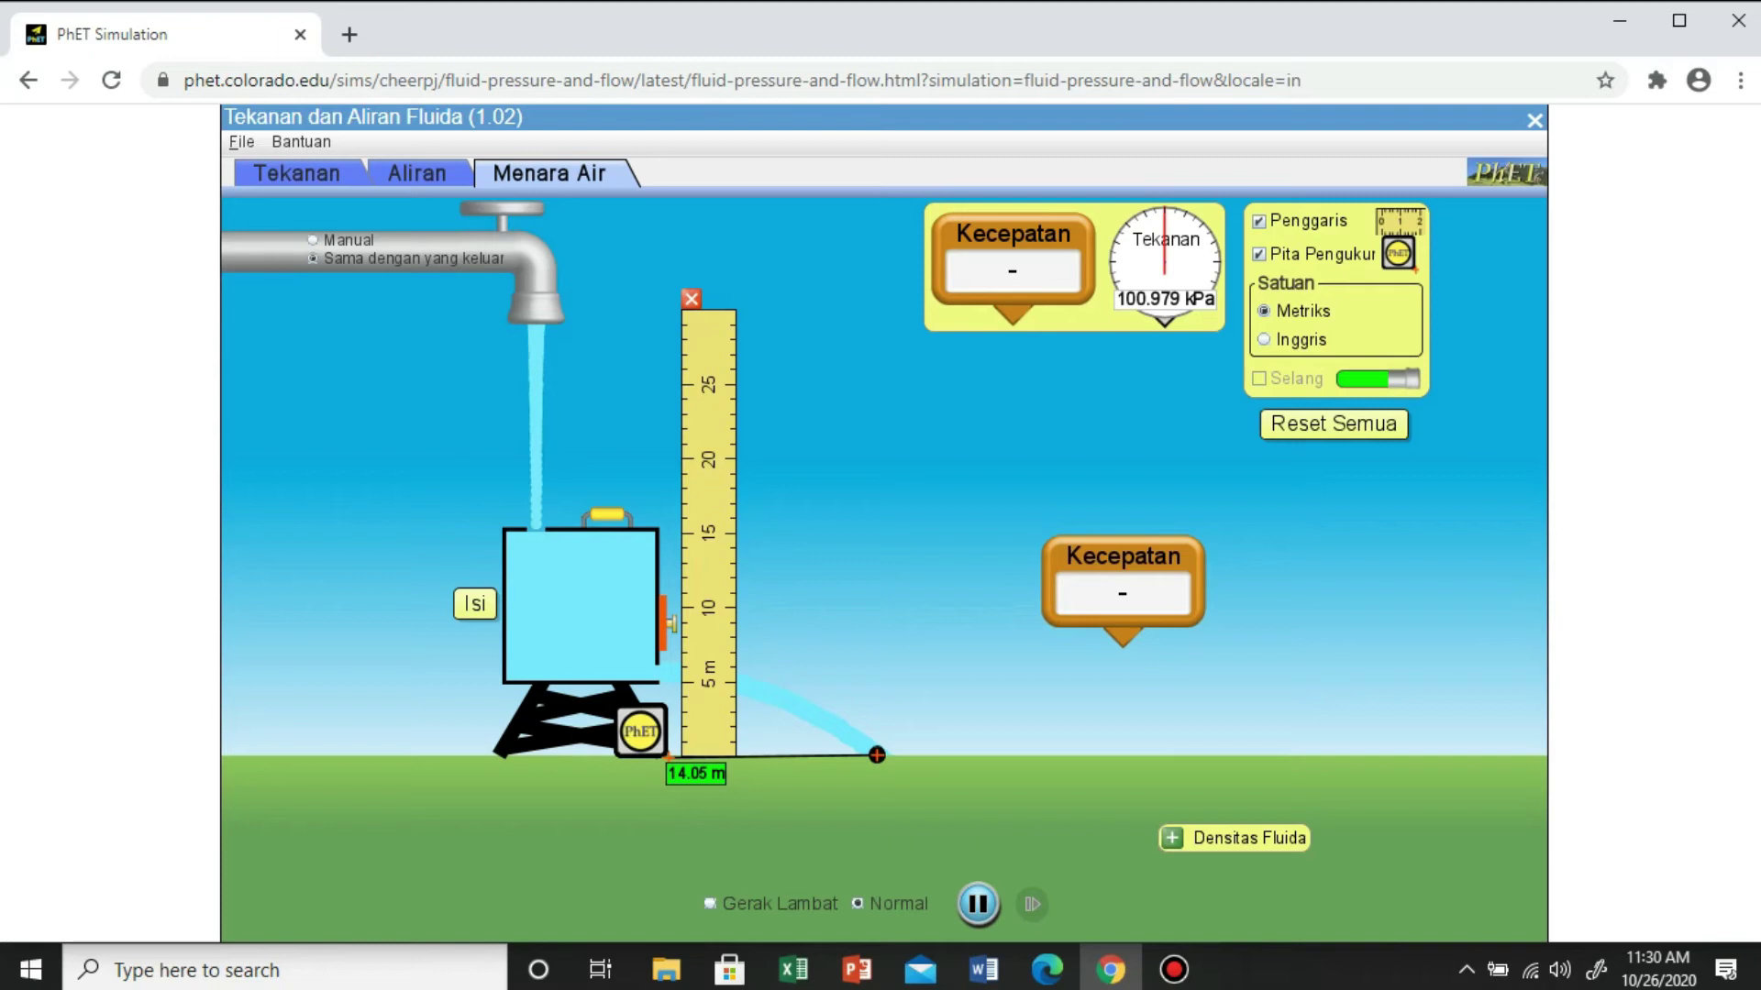
# Raise the tank's base back to about 18 m and measure the outlet speed and the jet's range again.
pyautogui.moveTo(607, 514); pyautogui.dragTo(607, 321)
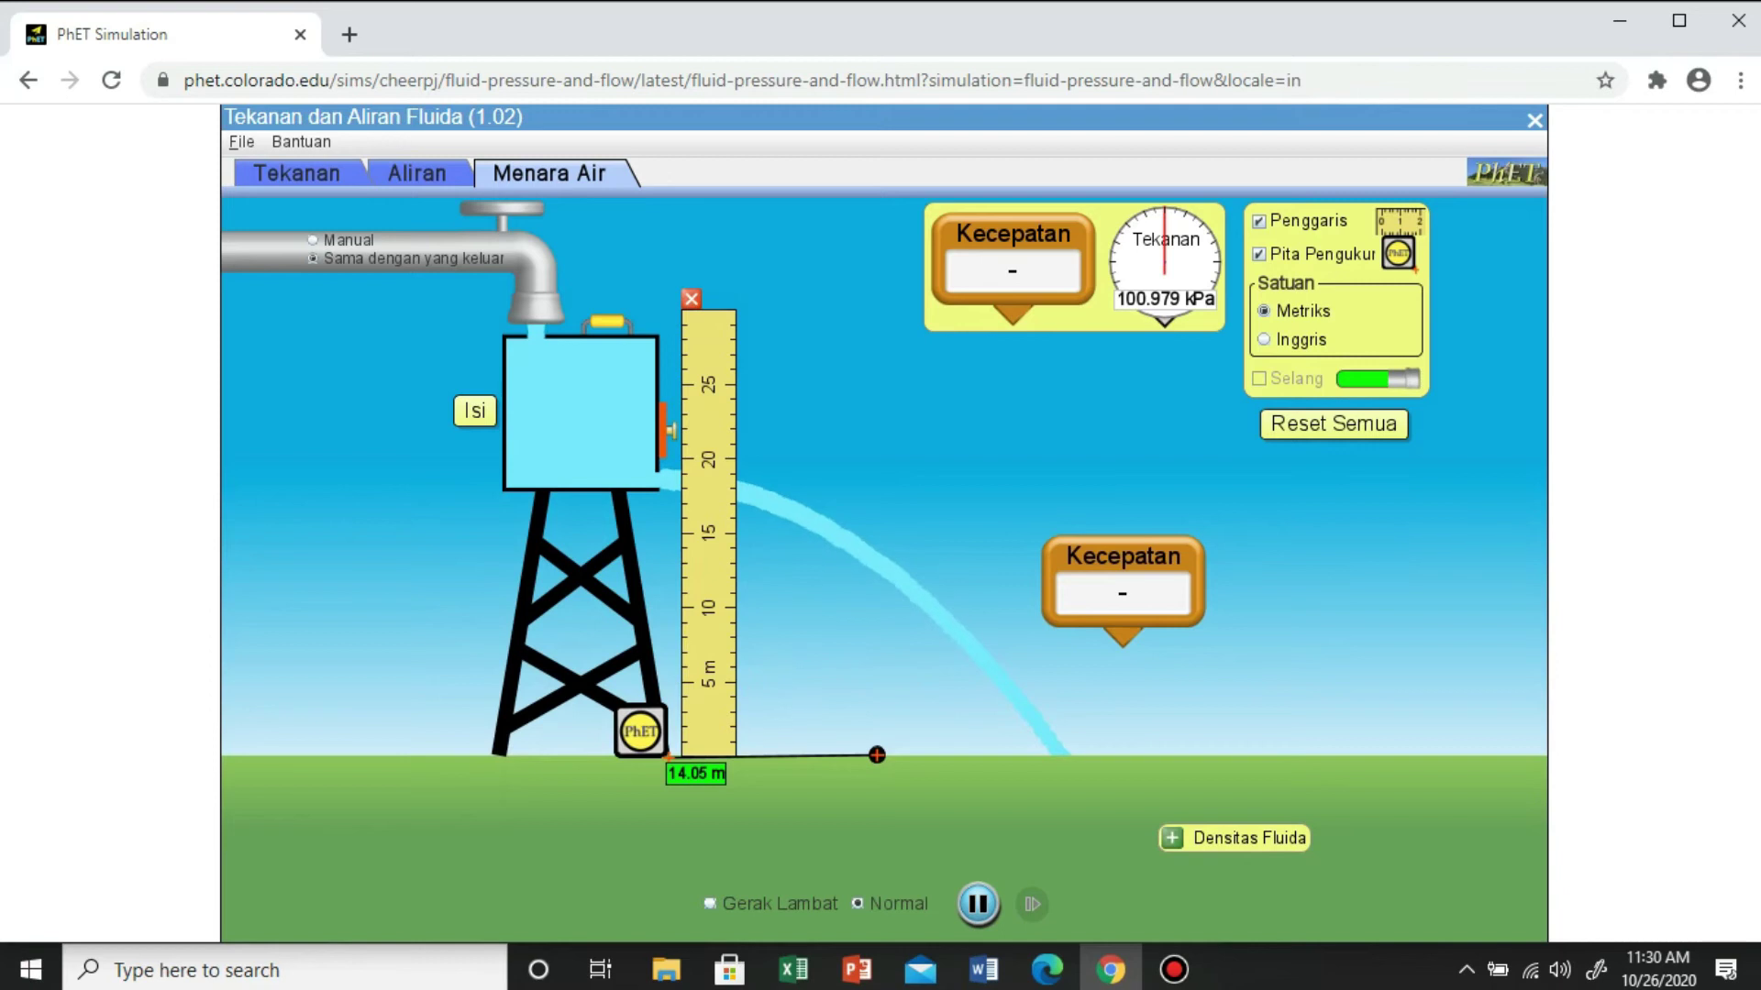
pyautogui.moveTo(1123, 556); pyautogui.dragTo(657, 388)
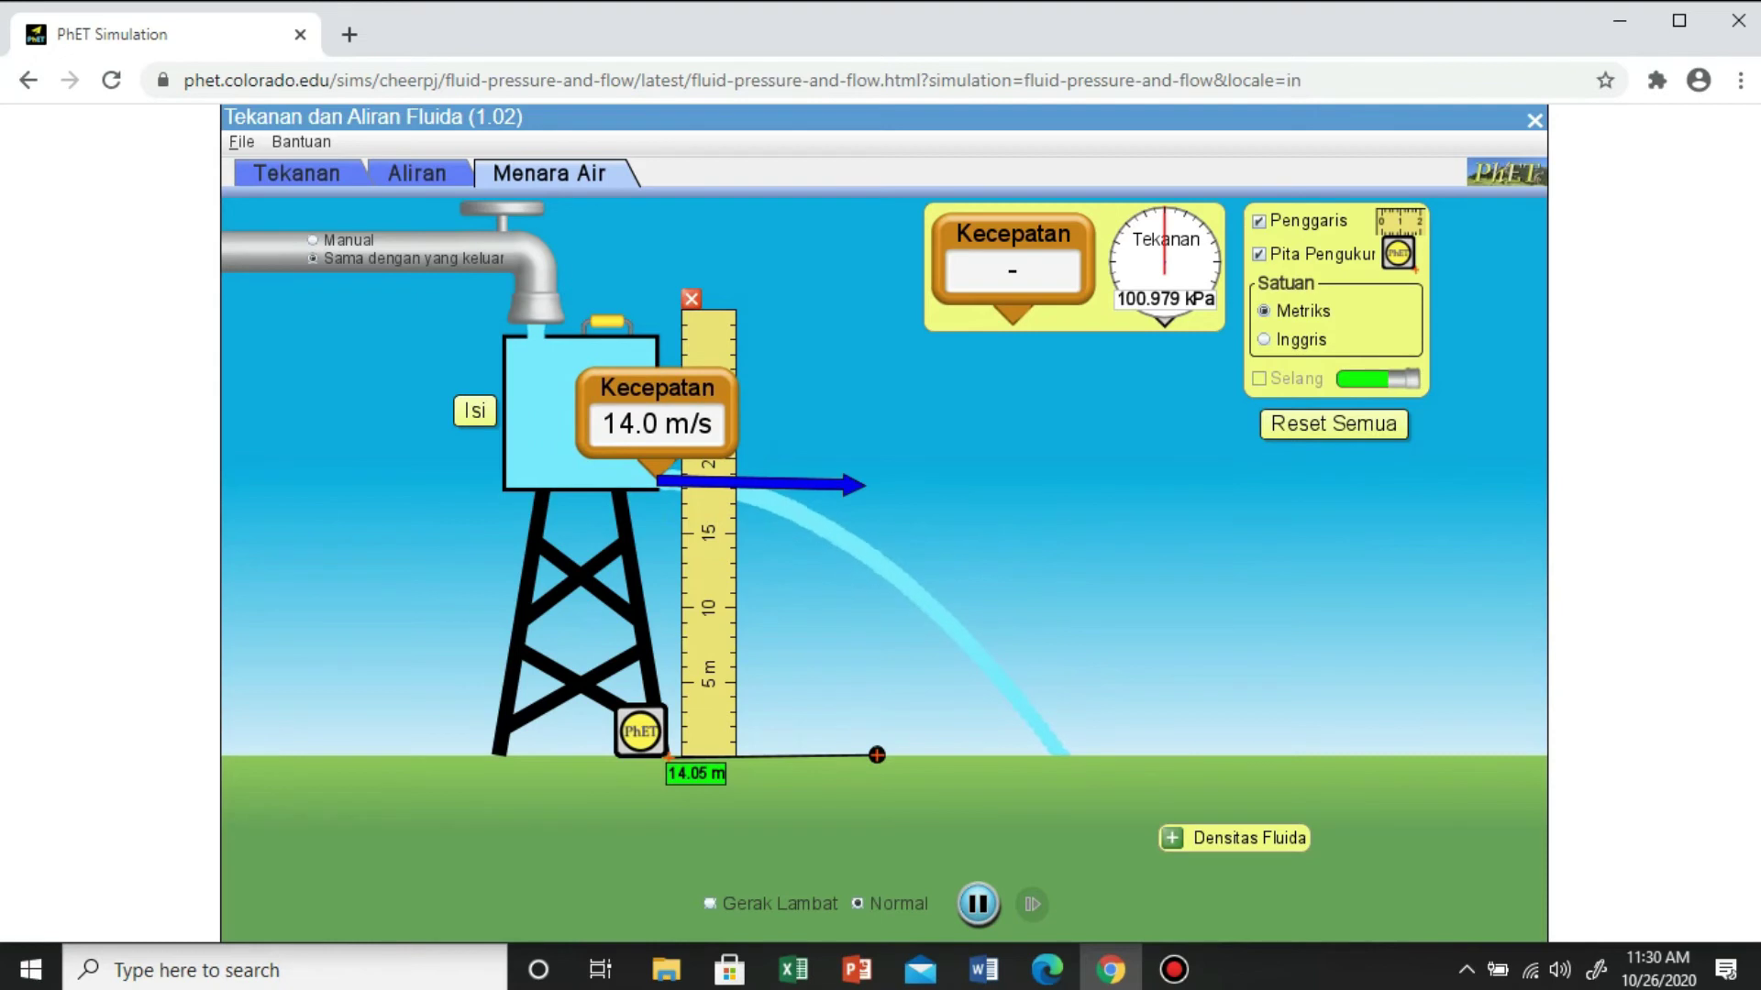
pyautogui.moveTo(877, 754); pyautogui.dragTo(1058, 757)
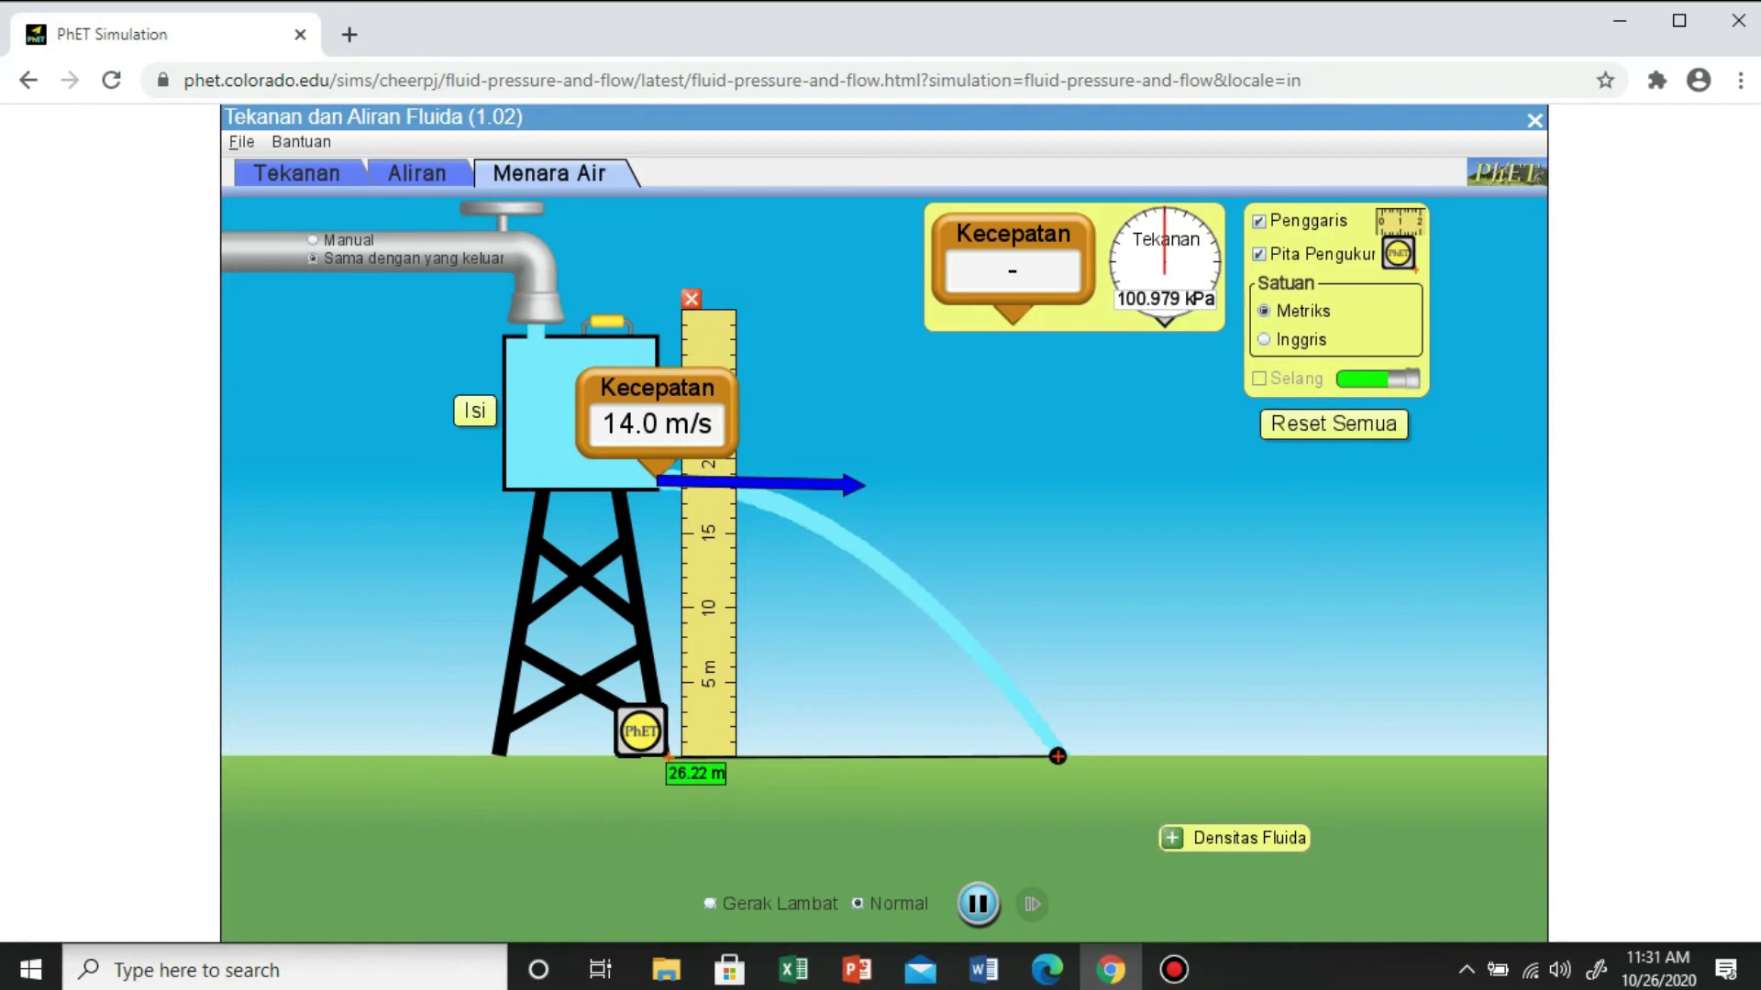
# Drain and refill the tank under Manual supply, and put the Kecepatan meter back in its holder.
pyautogui.click(313, 241)
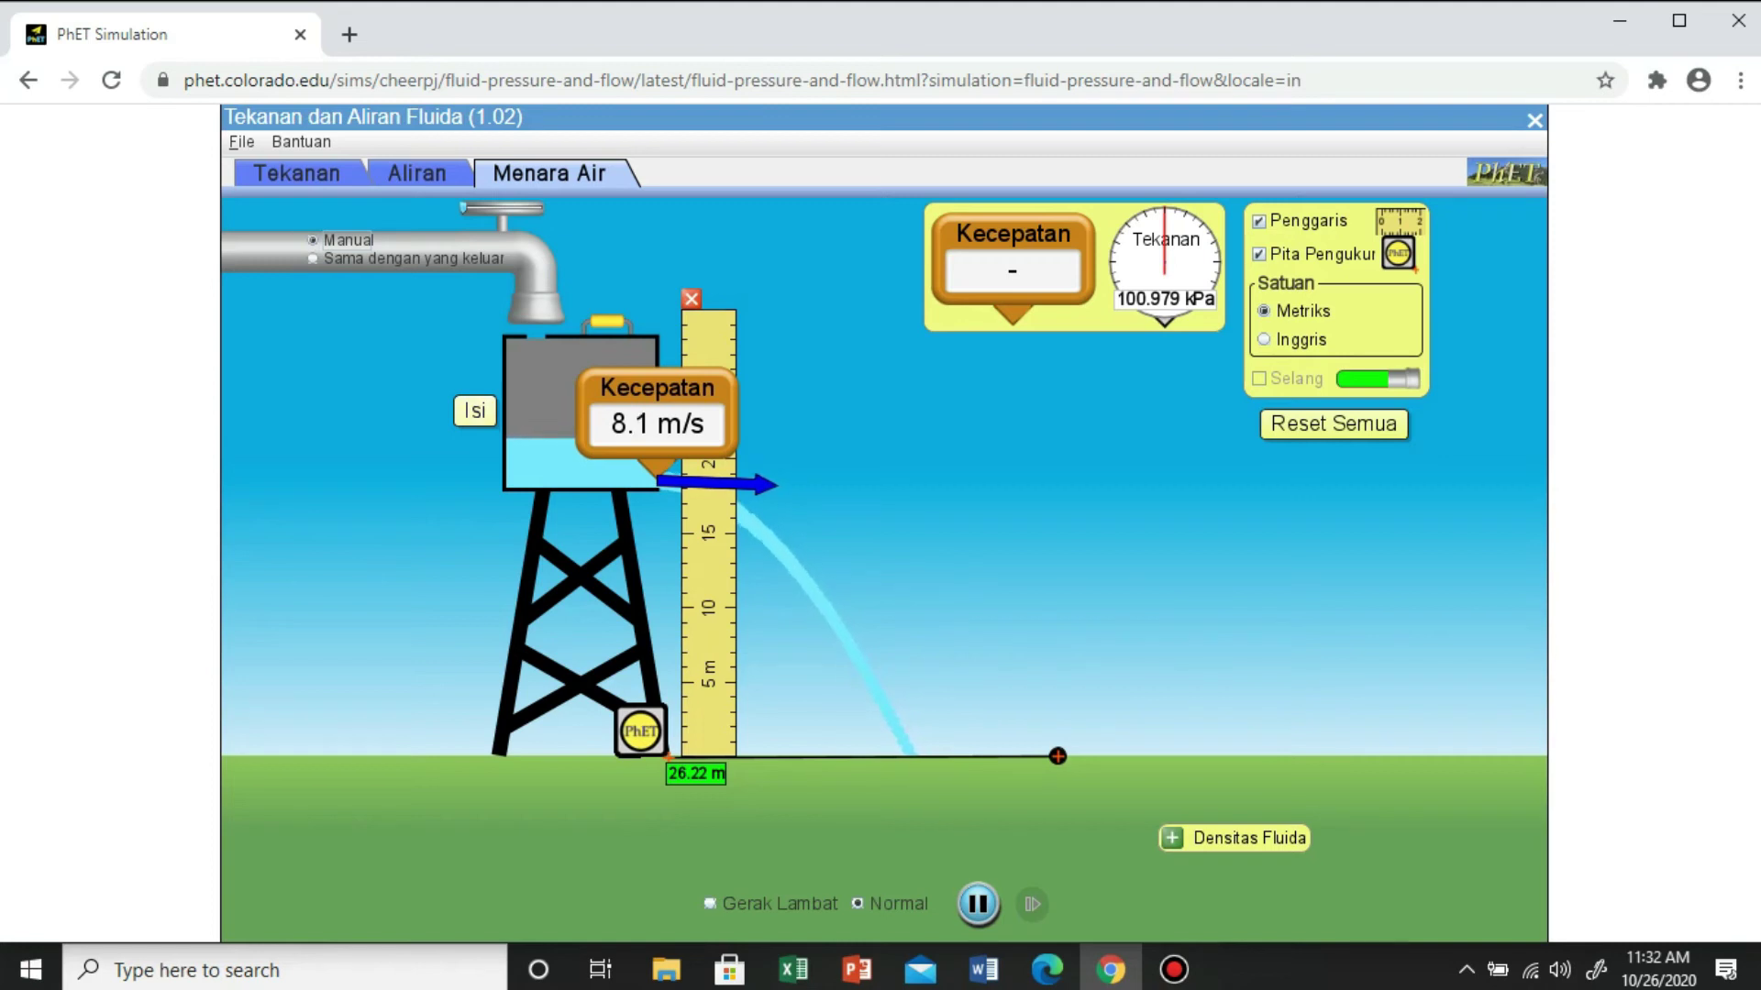
pyautogui.click(474, 410)
pyautogui.moveTo(657, 408); pyautogui.dragTo(1012, 266)
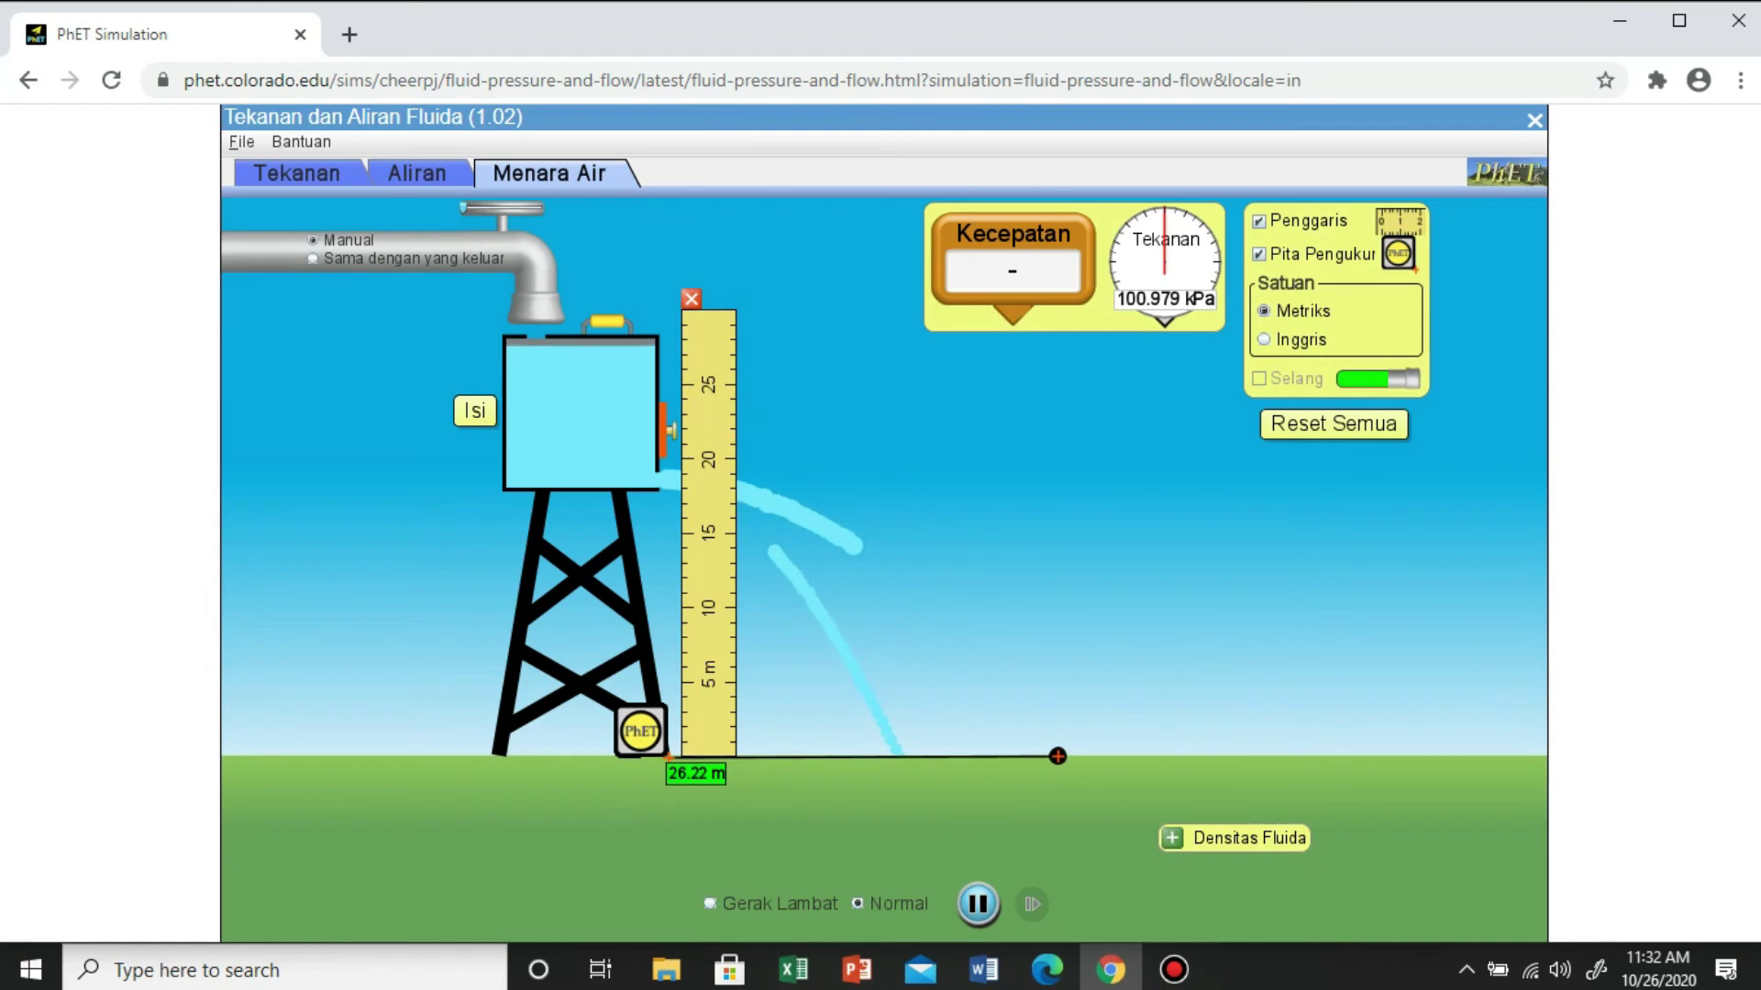
# Close the outlet and top up the tank, with the ruler moved to the side of the tower away from the outlet.
pyautogui.moveTo(670, 430); pyautogui.dragTo(407, 503)
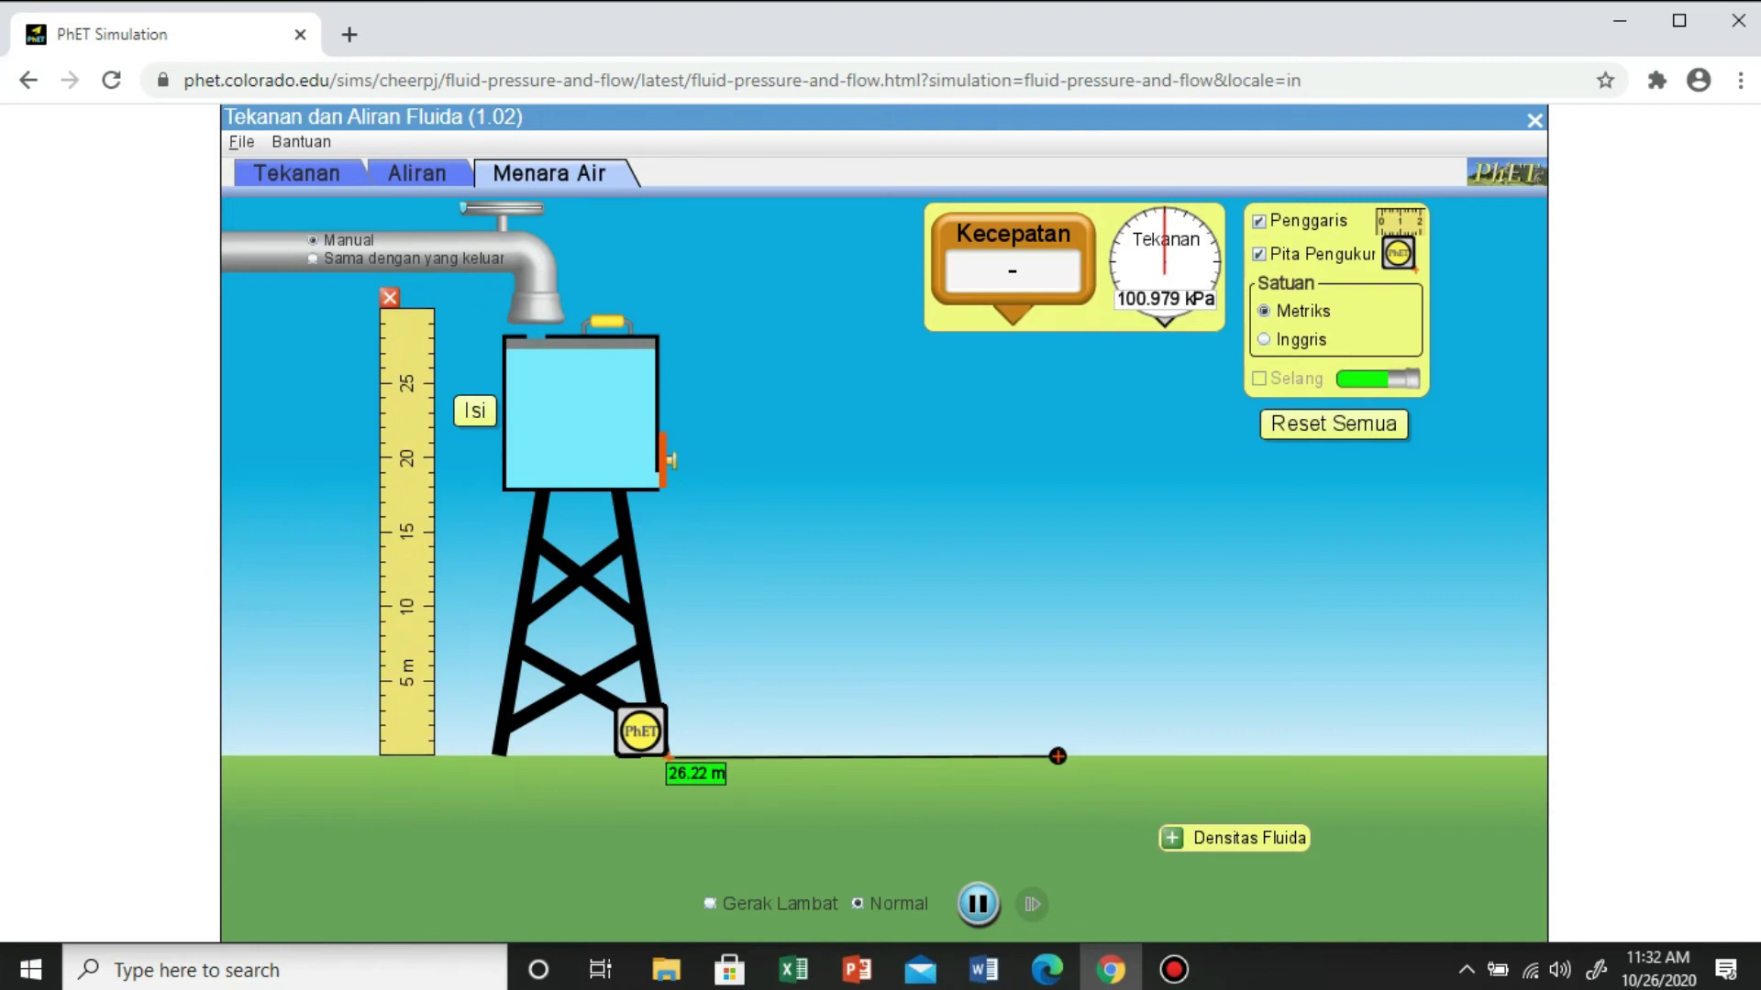
pyautogui.click(475, 411)
# Open the outlet with the supply on Manual and pause the simulation once the tank has partly drained.
pyautogui.click(313, 259)
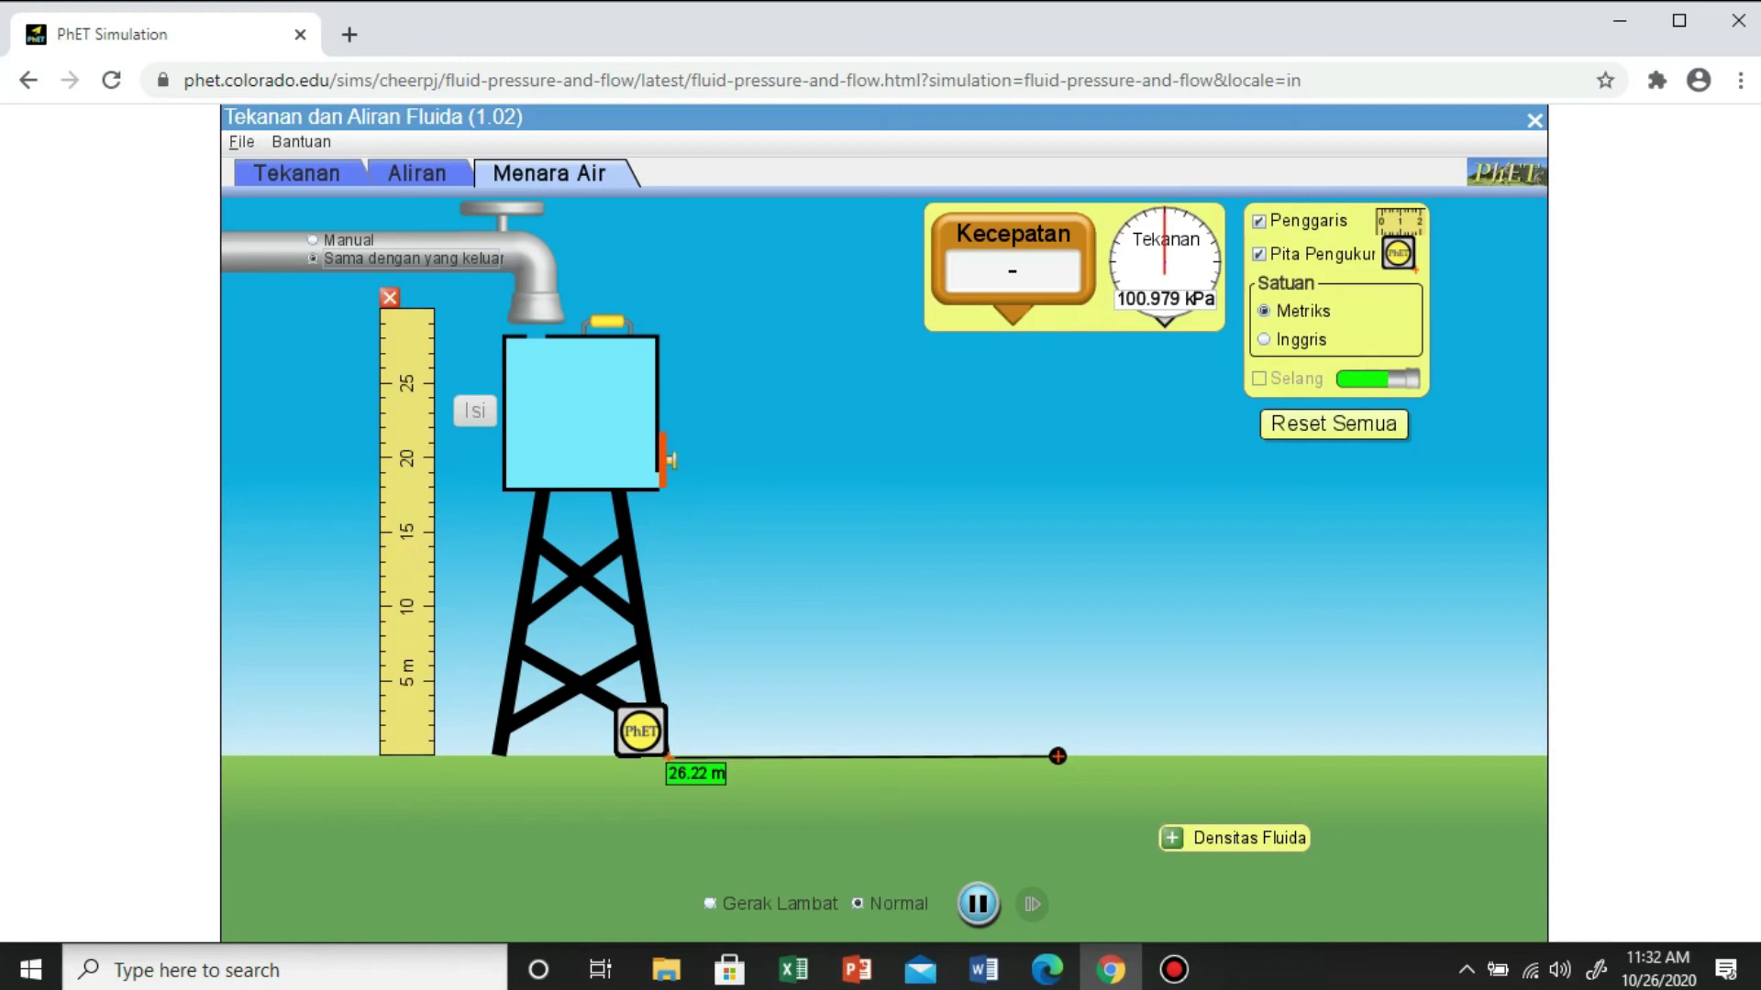
pyautogui.click(313, 241)
pyautogui.moveTo(662, 460); pyautogui.dragTo(662, 430)
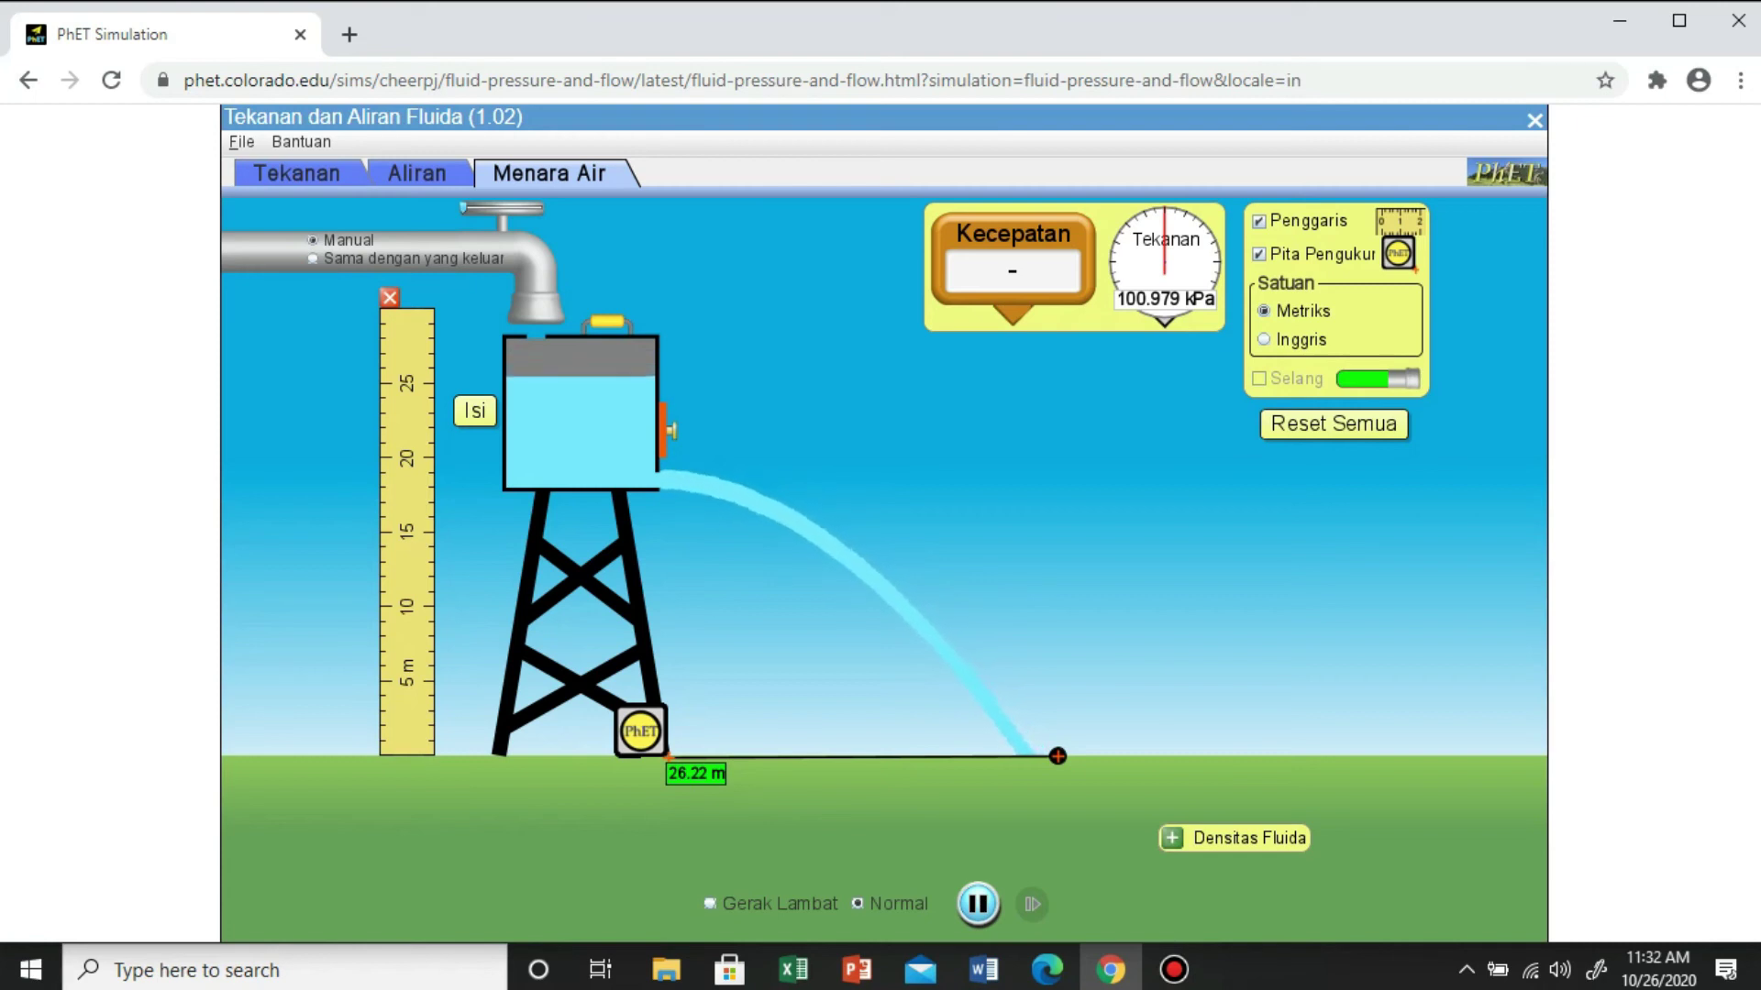
pyautogui.click(979, 905)
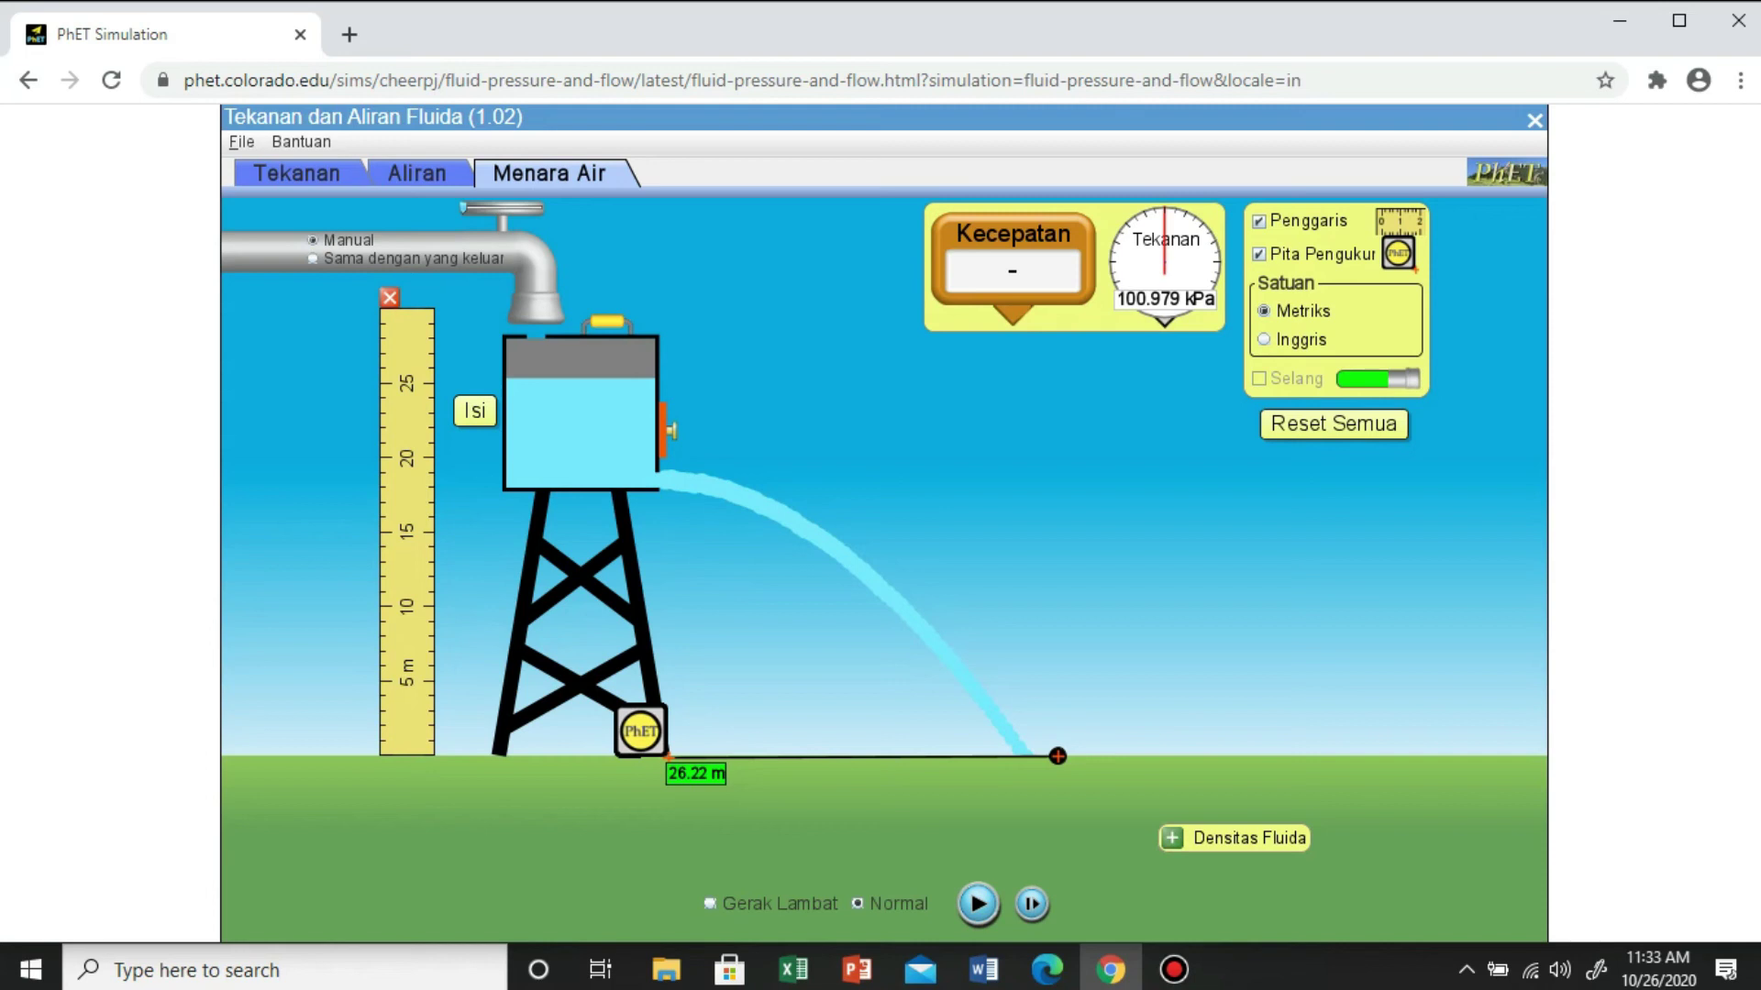
# Measure the outlet's flow speed with the Kecepatan meter and the jet's range with the tape while the simulation is paused.
pyautogui.moveTo(1012, 257); pyautogui.dragTo(659, 411)
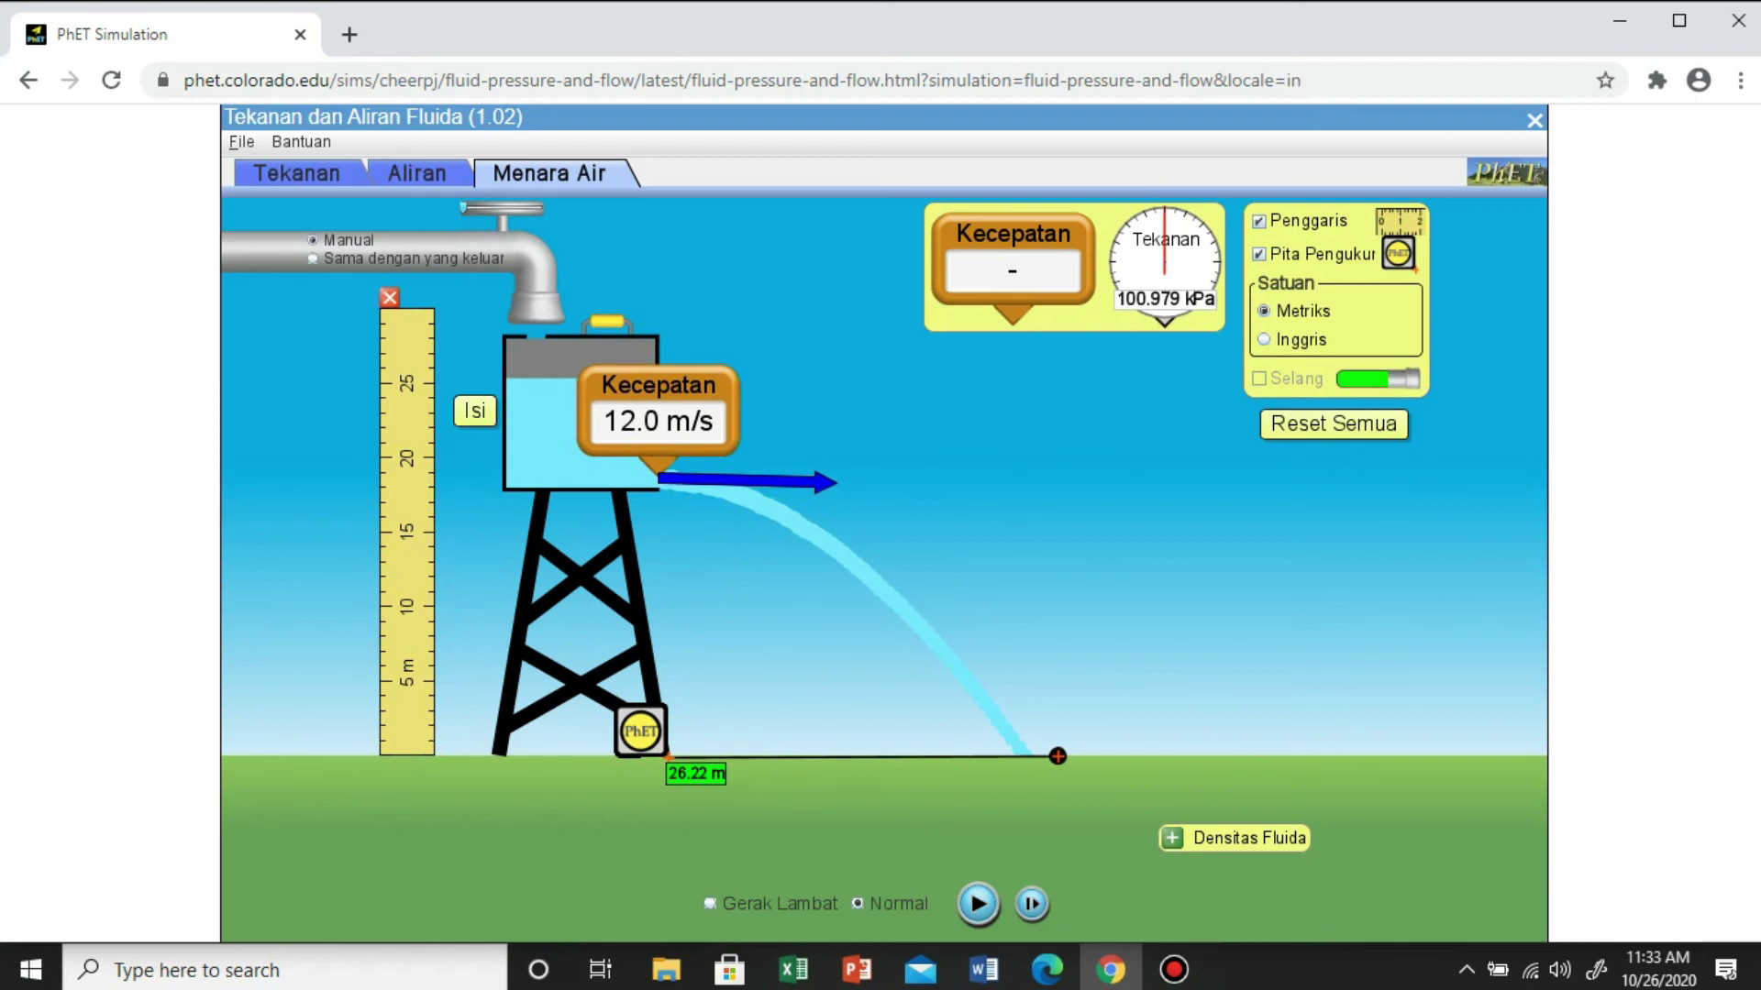
pyautogui.moveTo(1058, 756); pyautogui.dragTo(1024, 756)
# Let the tank drain to about half full, pause the simulation, and measure the jet's range with the tape.
pyautogui.click(977, 903)
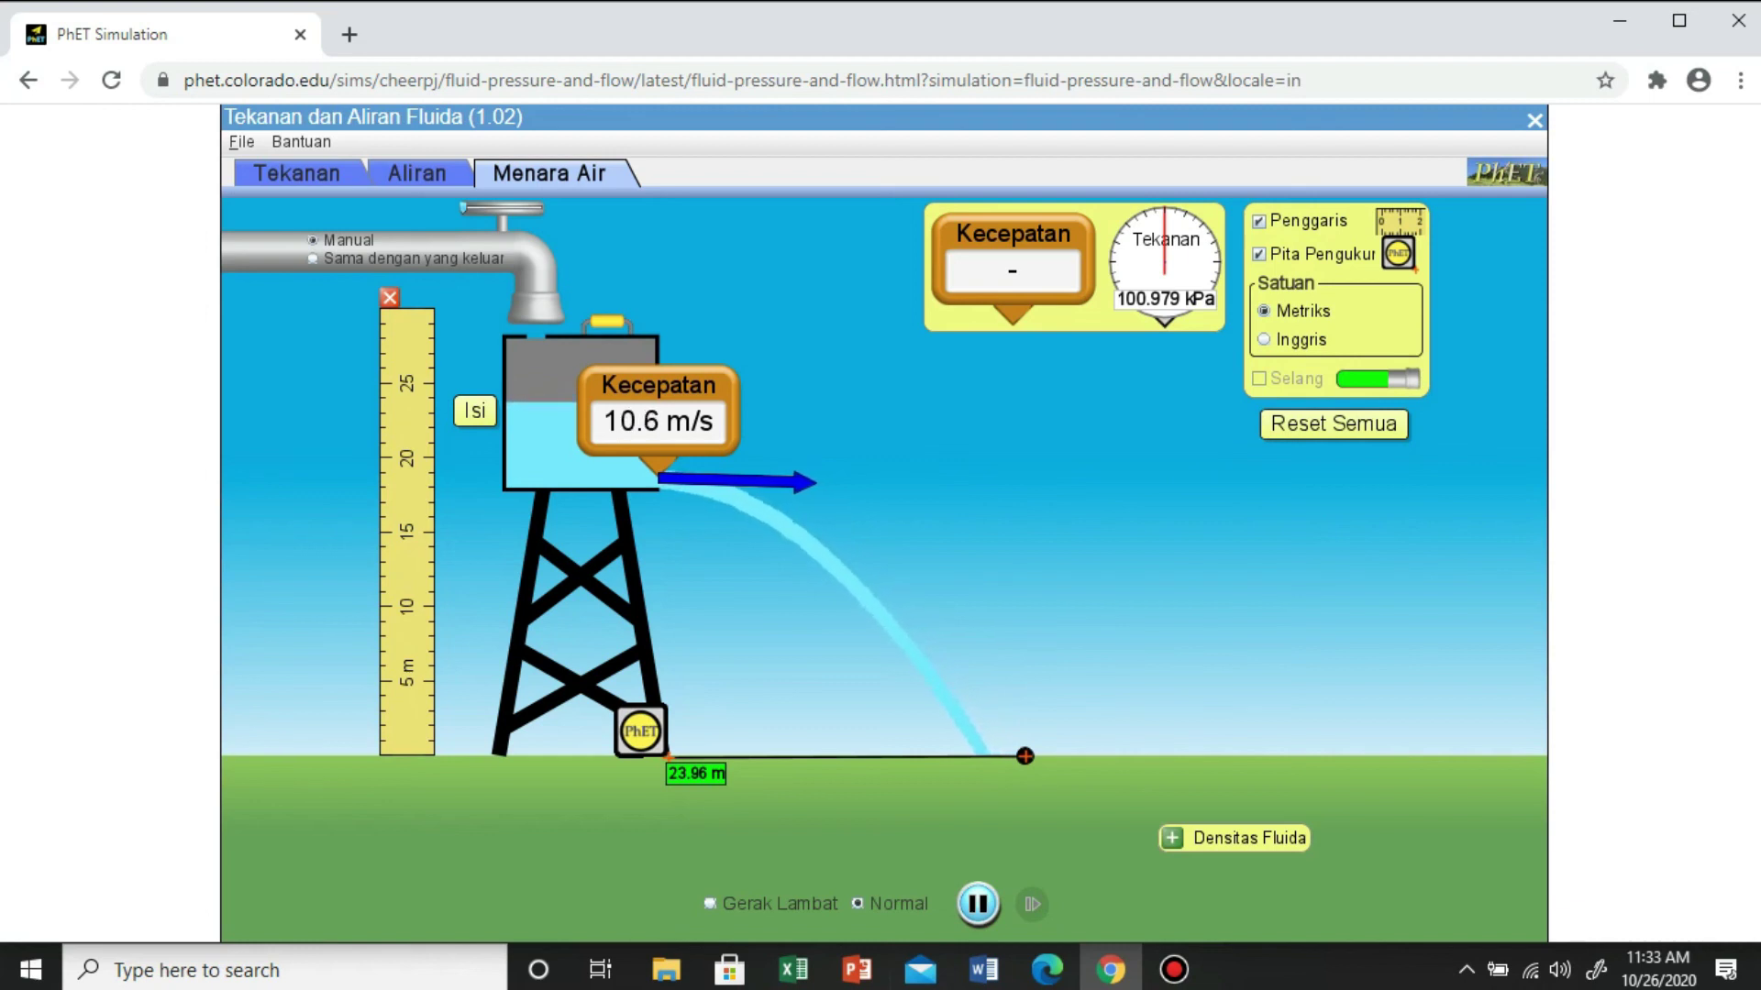
pyautogui.click(978, 904)
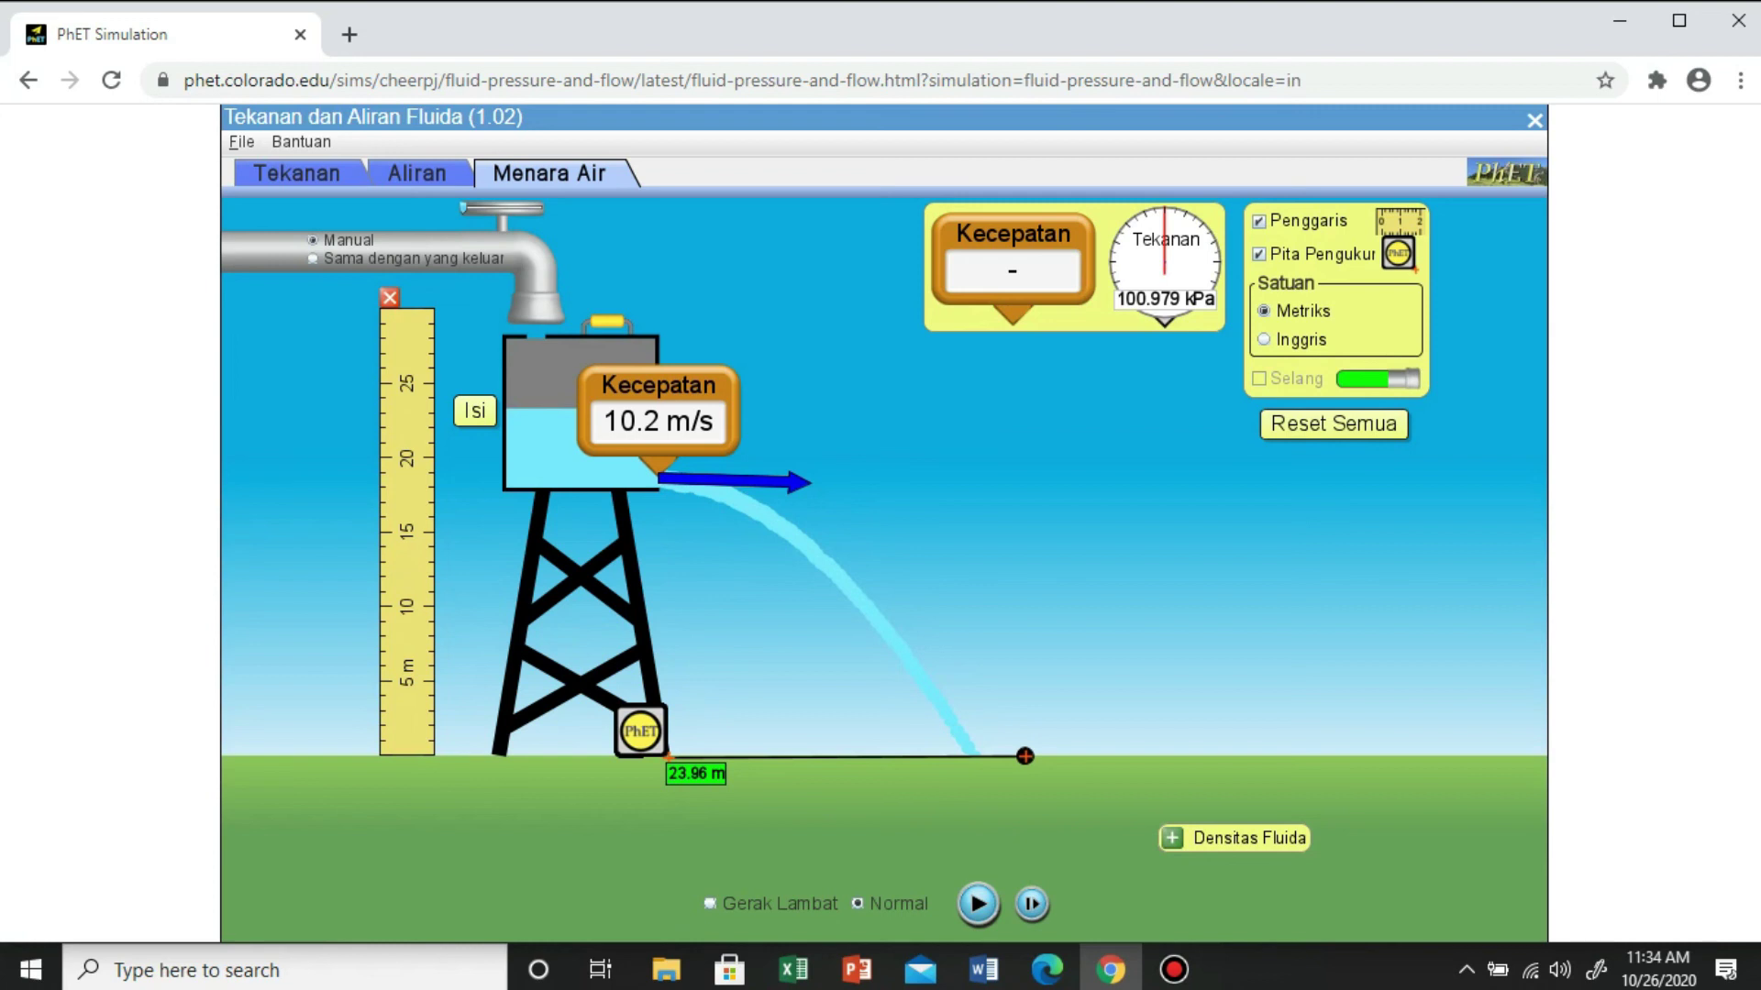
pyautogui.moveTo(1024, 757); pyautogui.dragTo(971, 757)
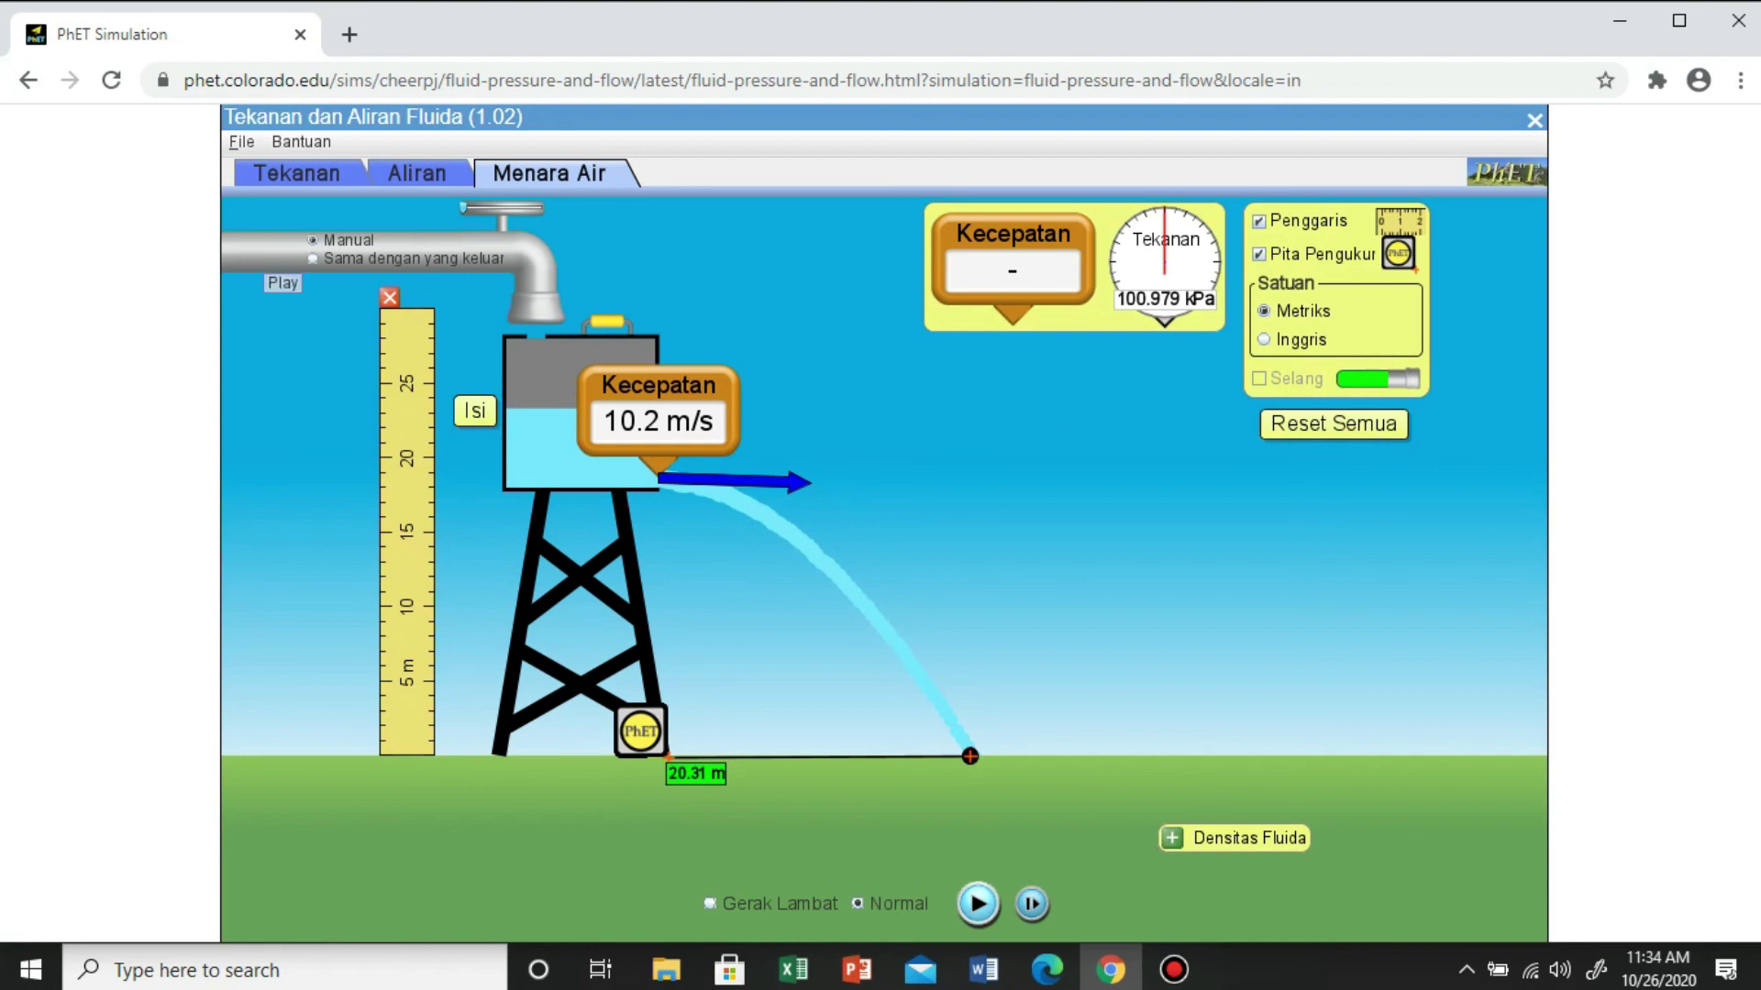
# Drain the tank further to about a quarter full, pause the simulation, and measure the jet's range again.
pyautogui.click(977, 903)
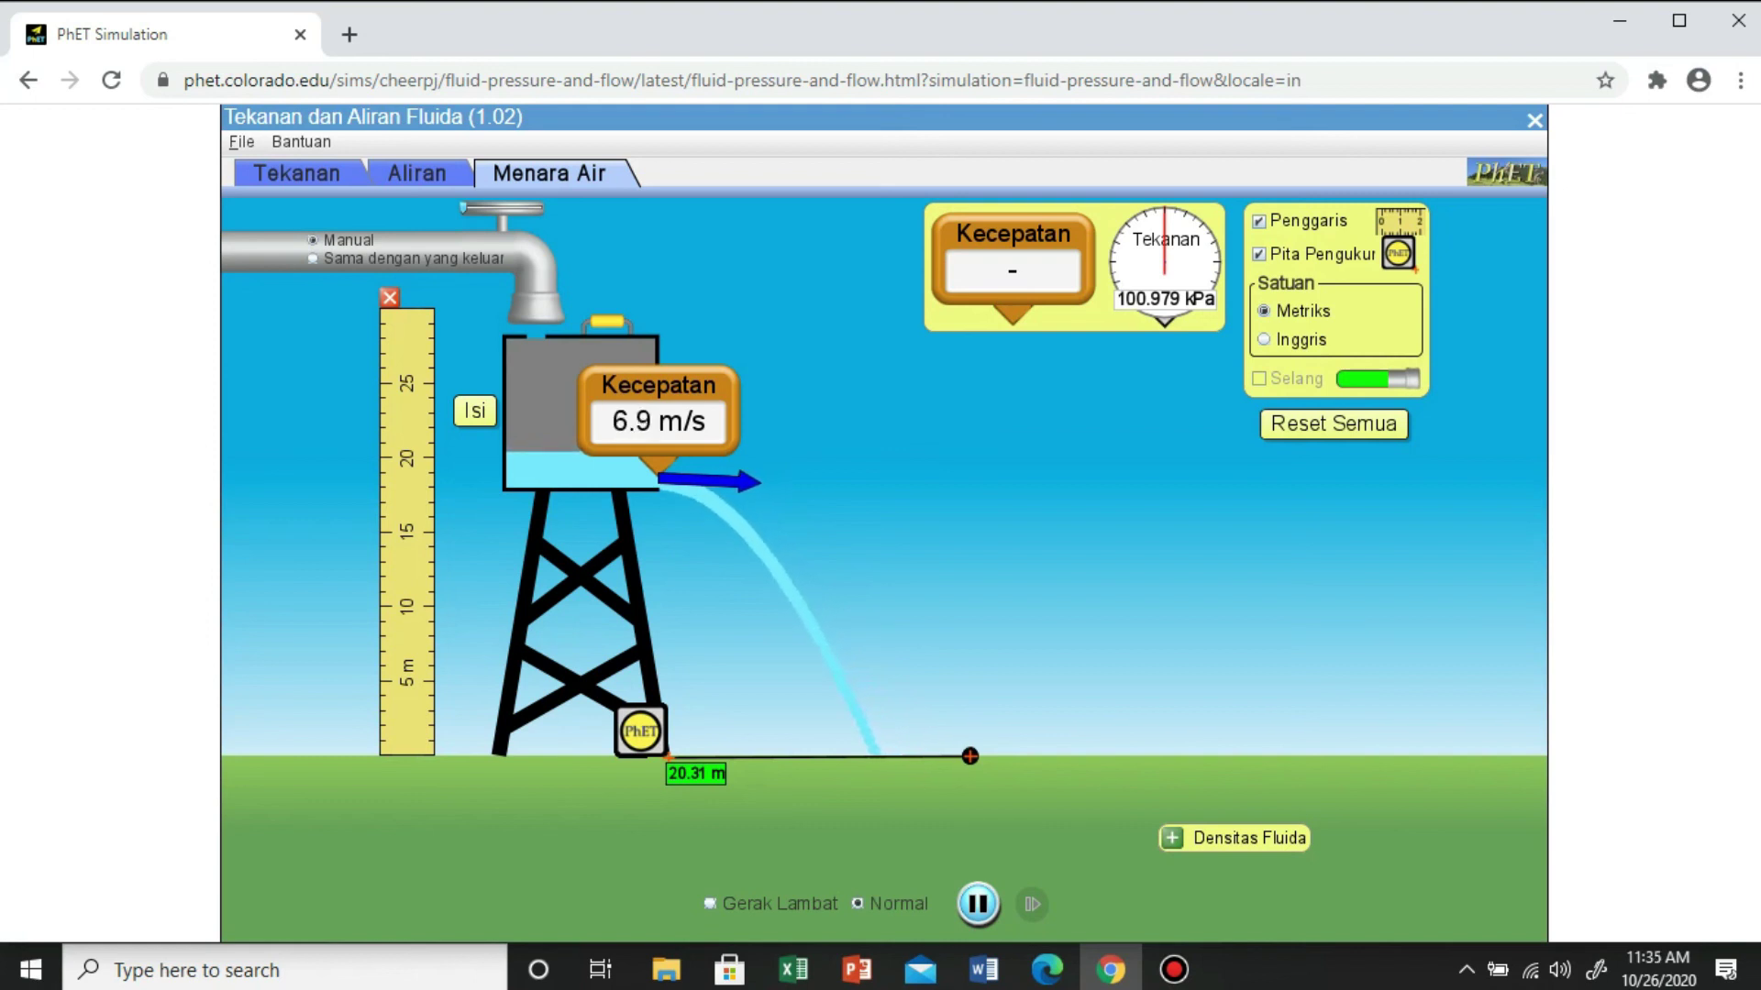
pyautogui.click(979, 904)
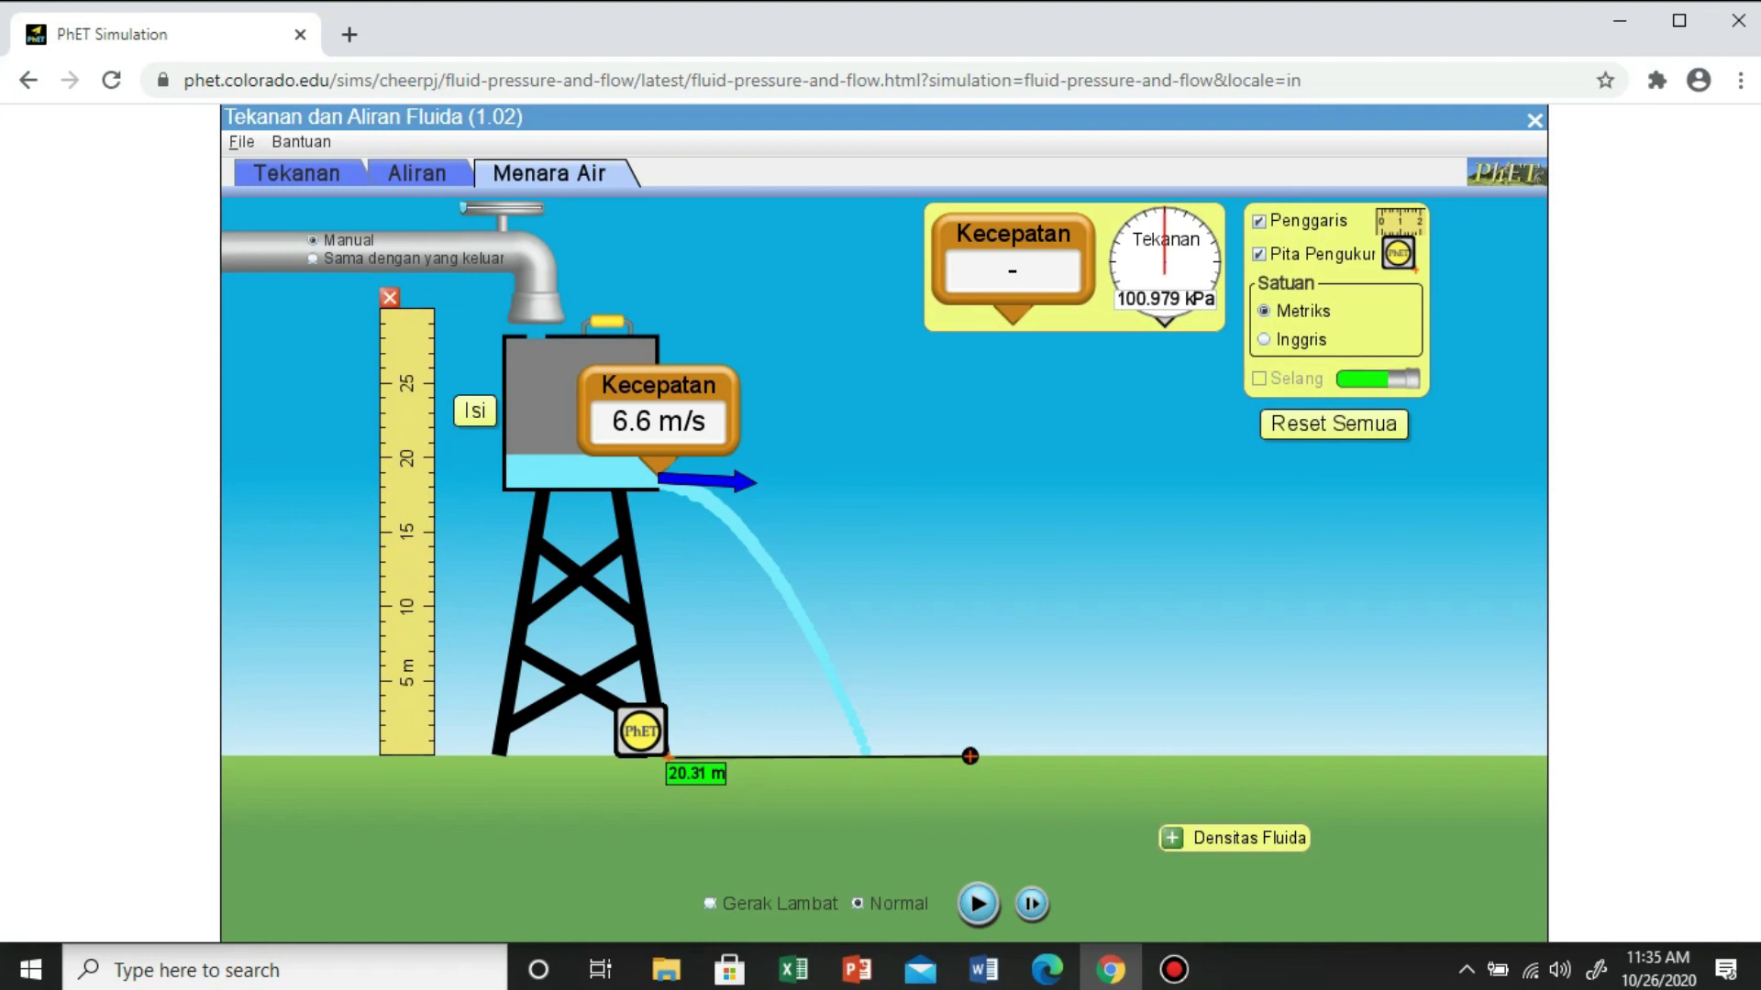
pyautogui.moveTo(970, 757); pyautogui.dragTo(864, 754)
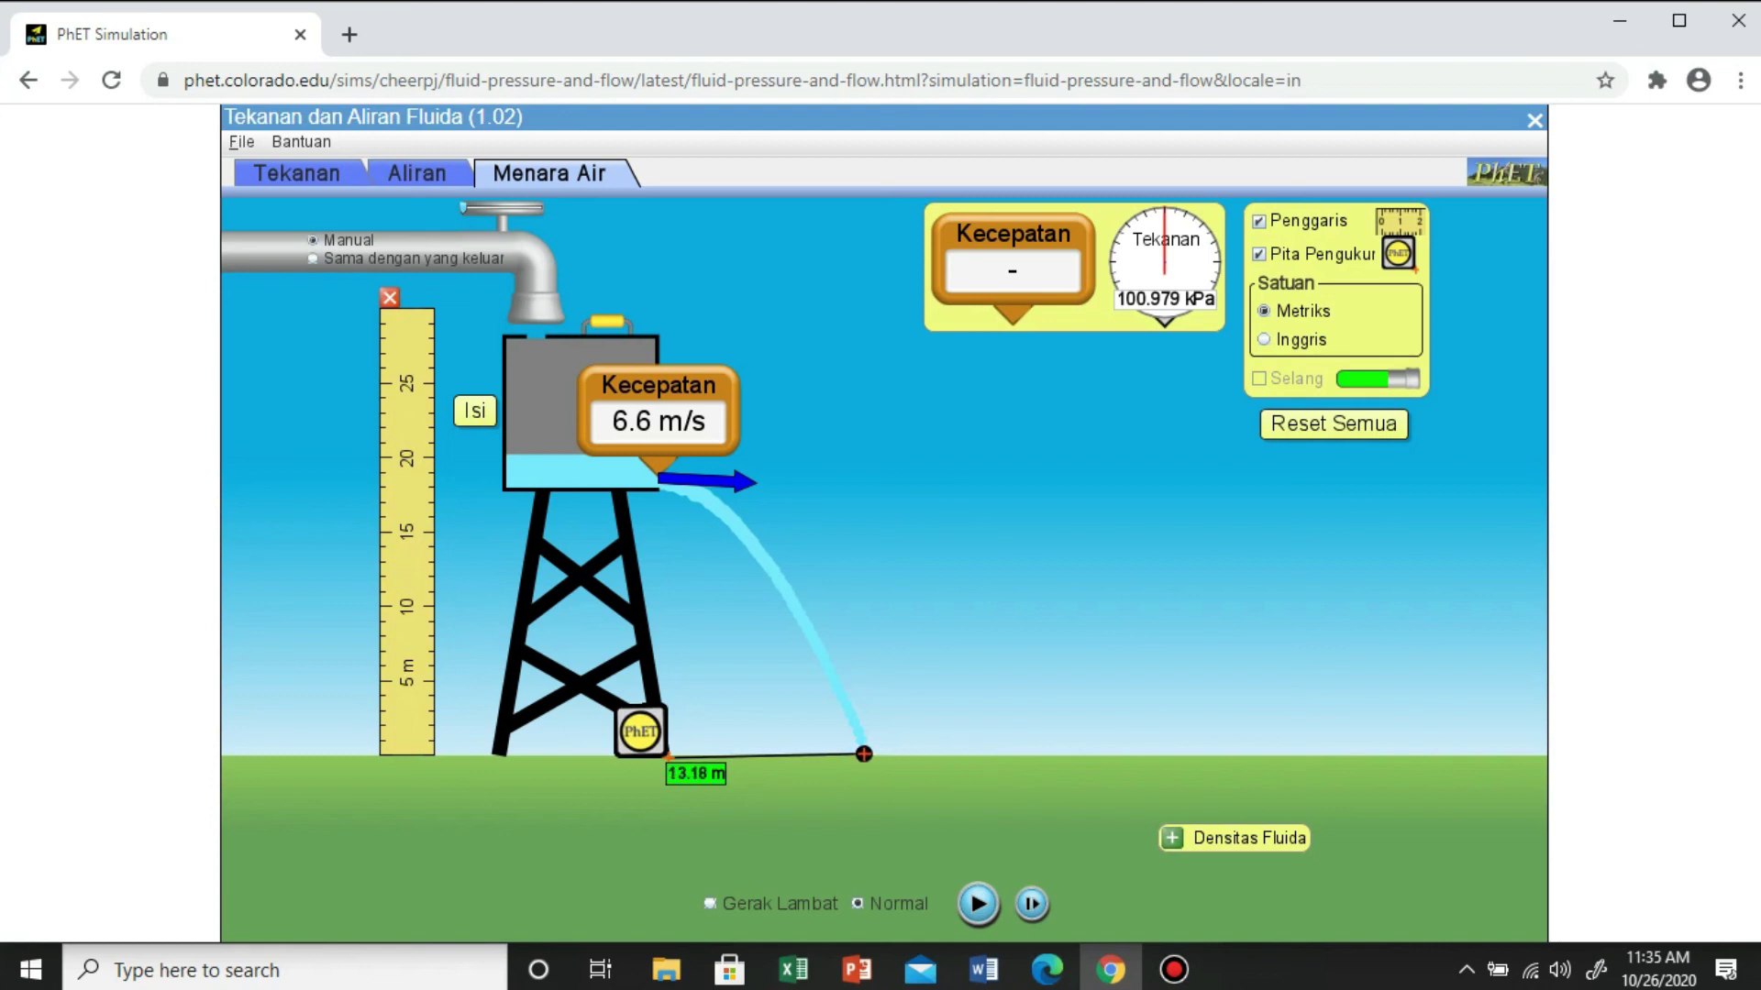